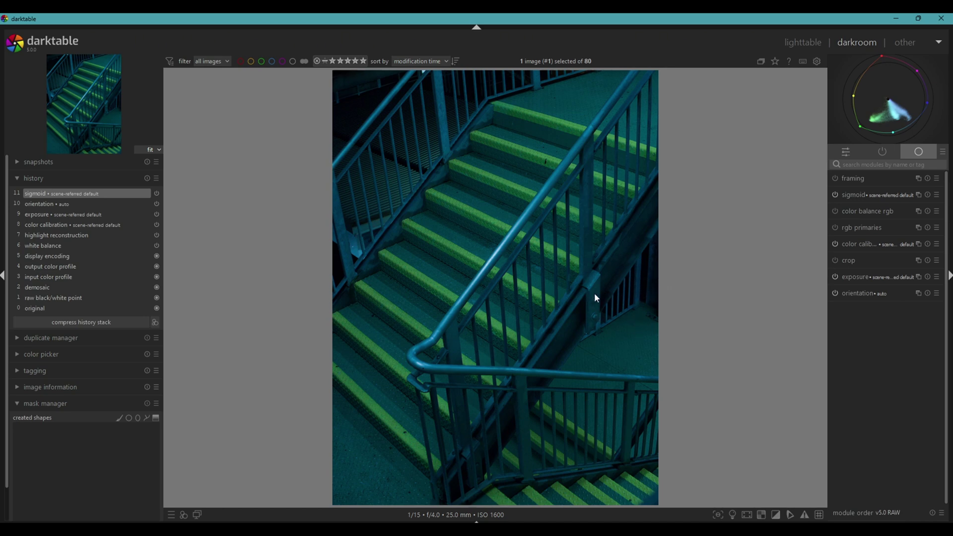
- Collapse the history and review the photo's image information
left_click(29, 178)
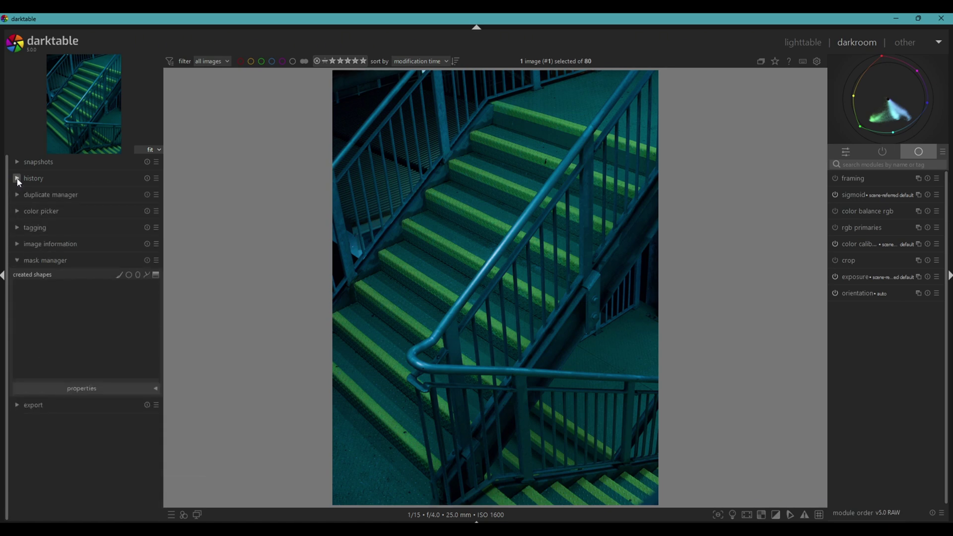
left_click(49, 244)
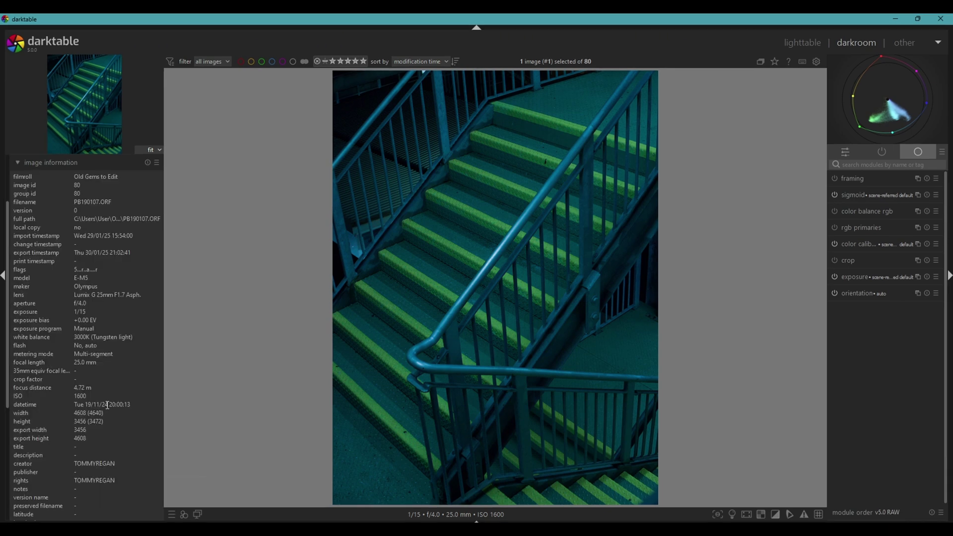
left_click(18, 162)
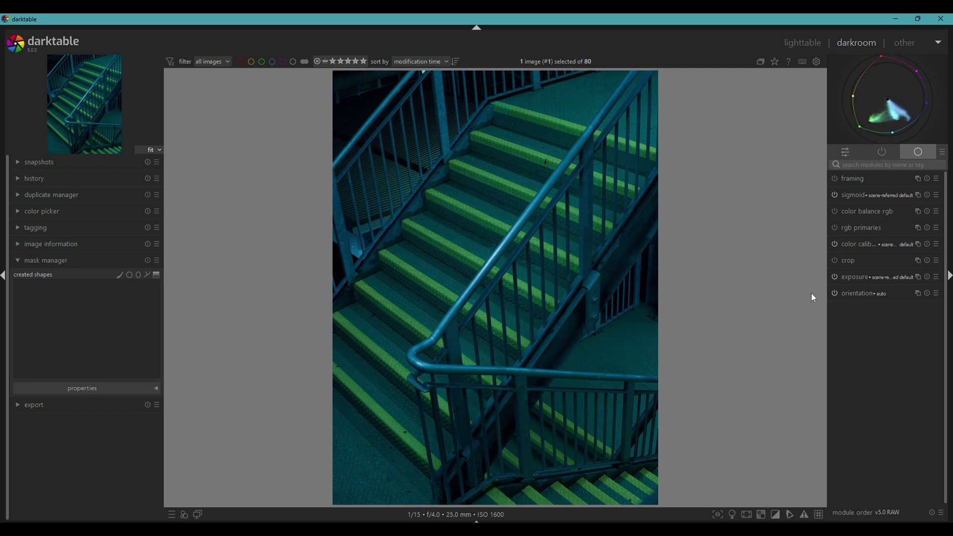
- Examine the staircase composition against the crop module's rule-of-thirds guides
left_click(848, 260)
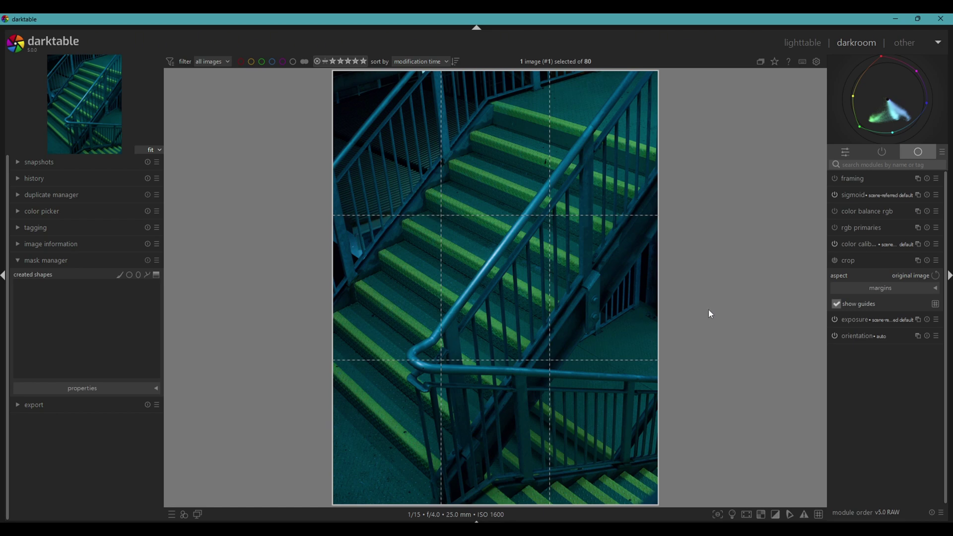
left_click(549, 356)
left_click(546, 214)
left_click(445, 215)
left_click(856, 261)
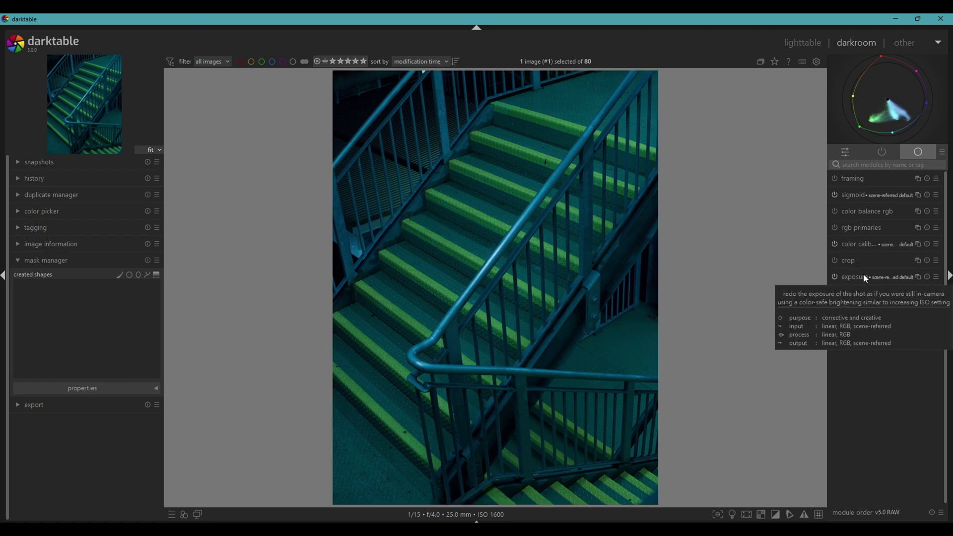
- Set the photo's exposure correction to +0.580 EV in the exposure module
left_click(864, 277)
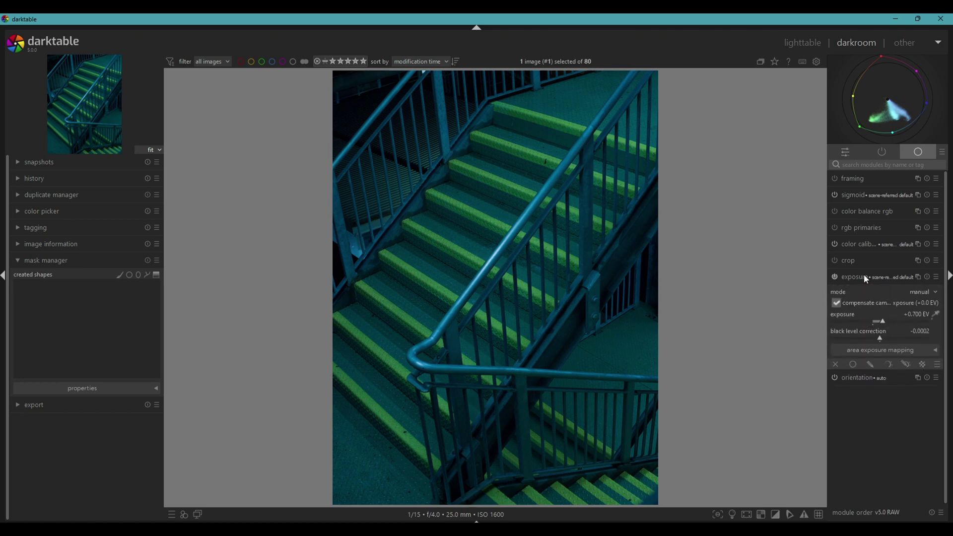
left_click(883, 323)
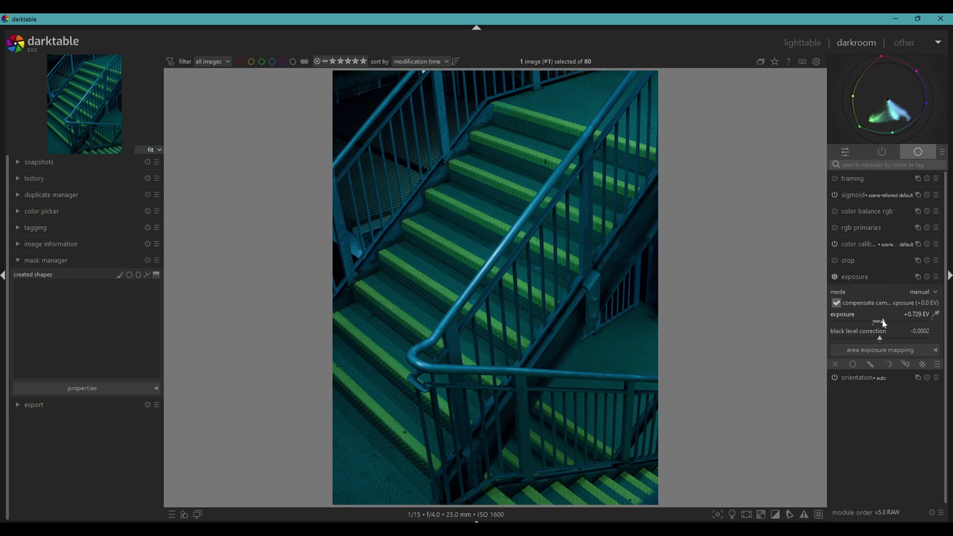
double_click(883, 321)
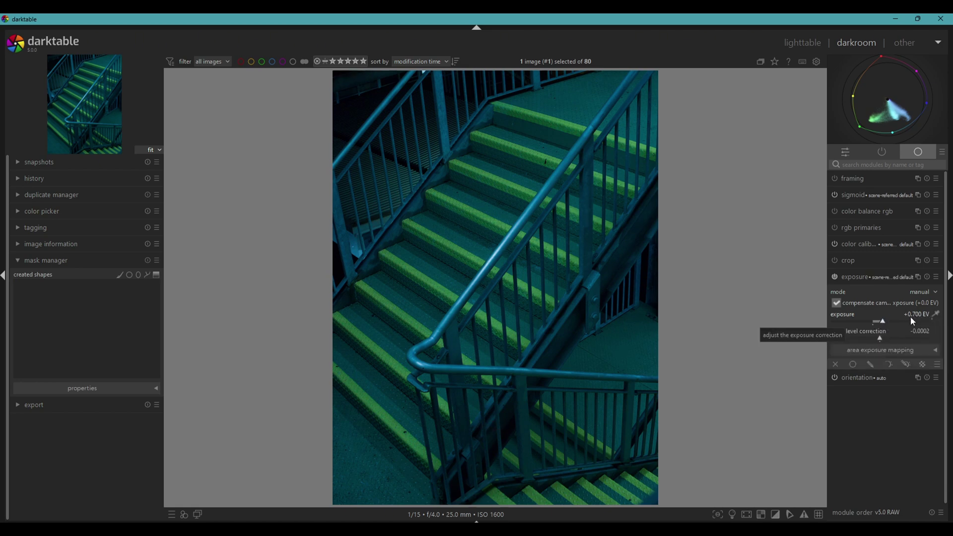
right_click(915, 317)
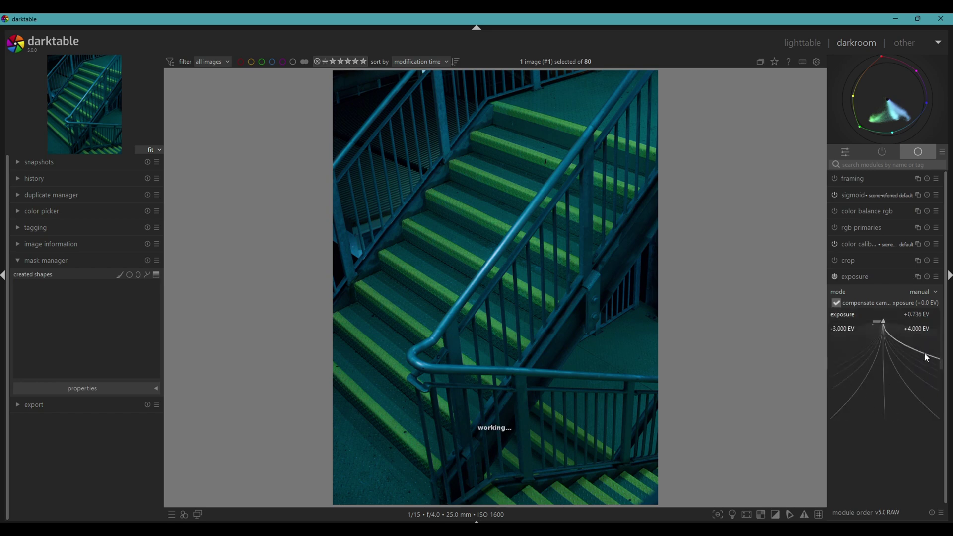
mouse_move(892, 366)
left_click(847, 340)
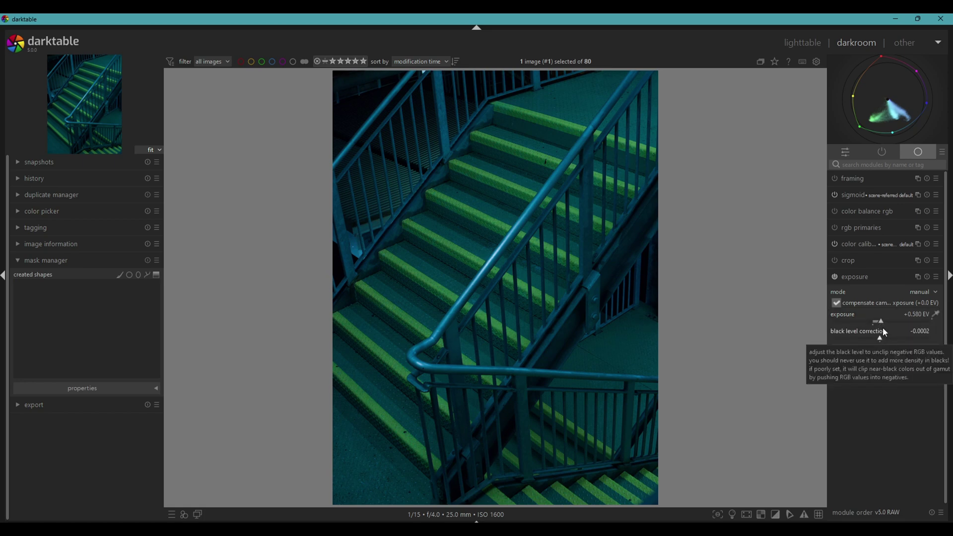
left_click(870, 276)
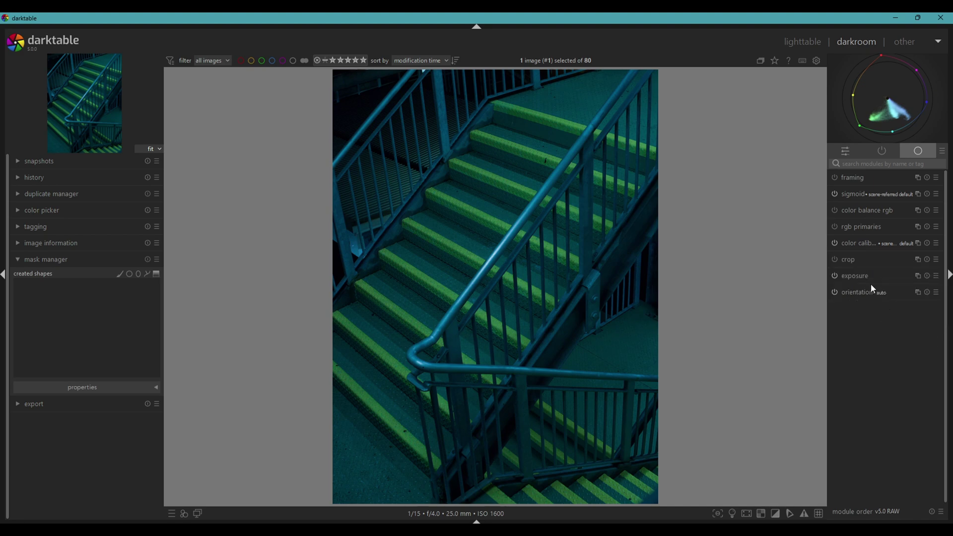
- Set the color calibration illuminant to A (incandescent)
left_click(861, 241)
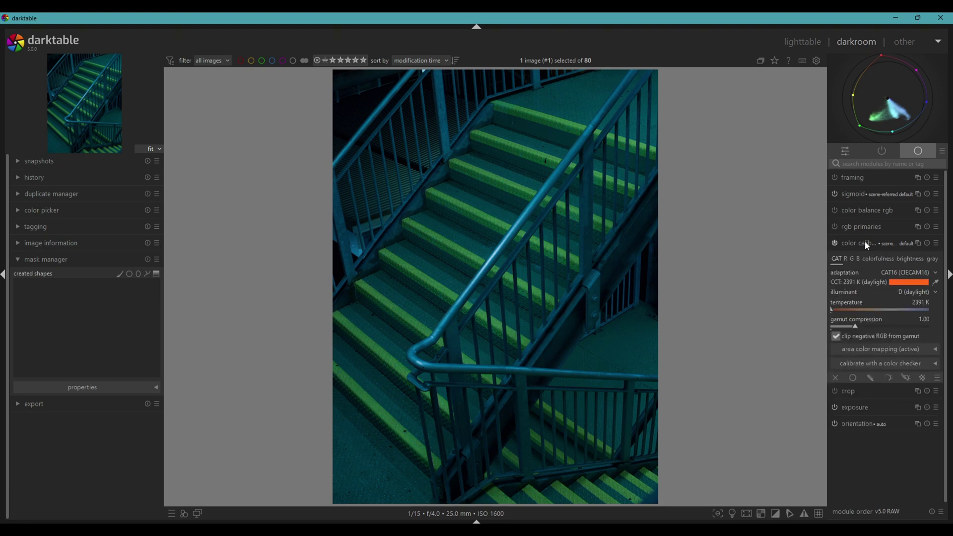
left_click(934, 294)
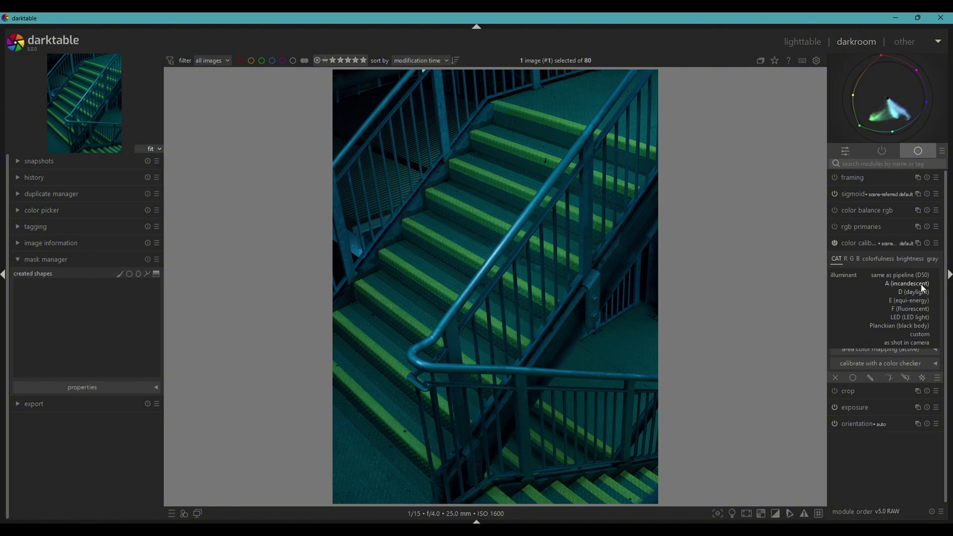
left_click(922, 288)
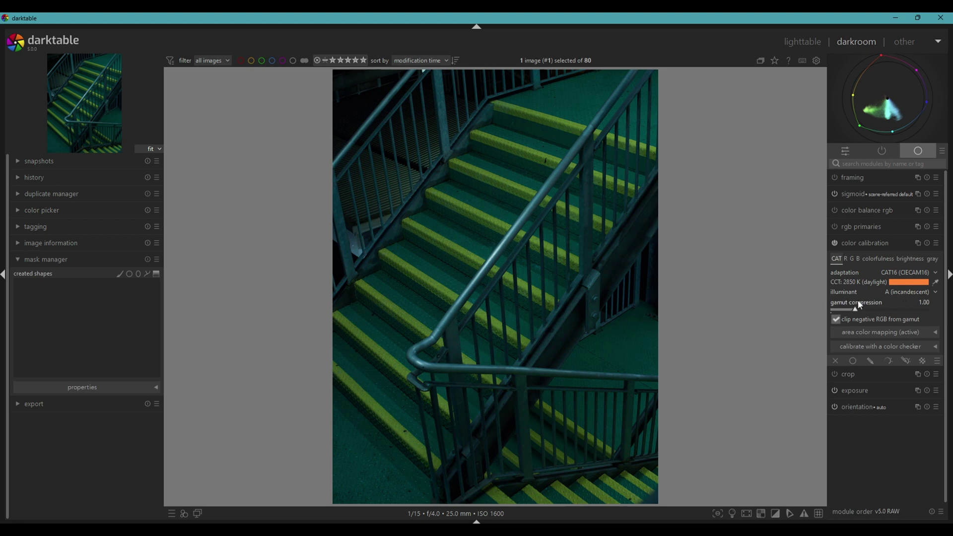
- Try sampling the illuminant from a small neutral area on the dark staircase beam, and restore A (incandescent)
left_click(934, 282)
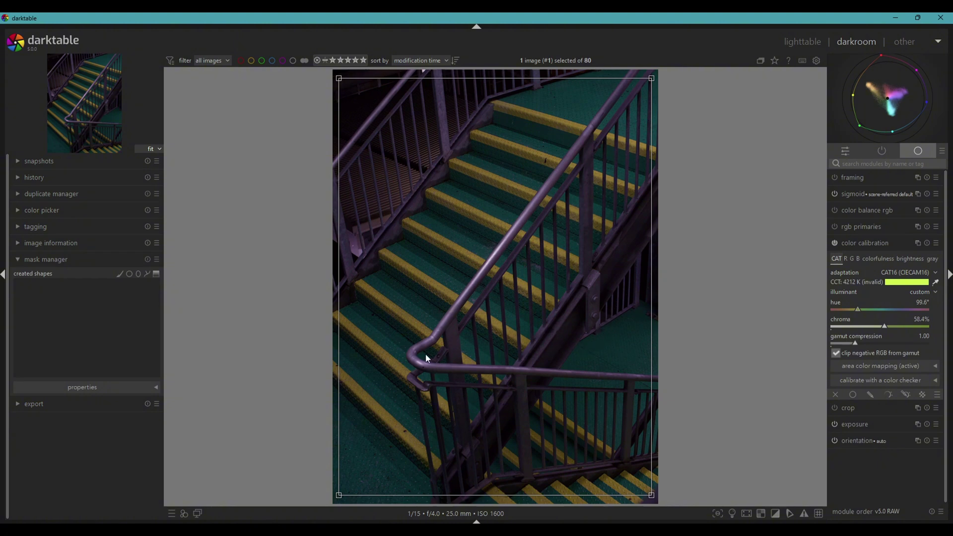
left_click_drag(544, 332, 570, 353)
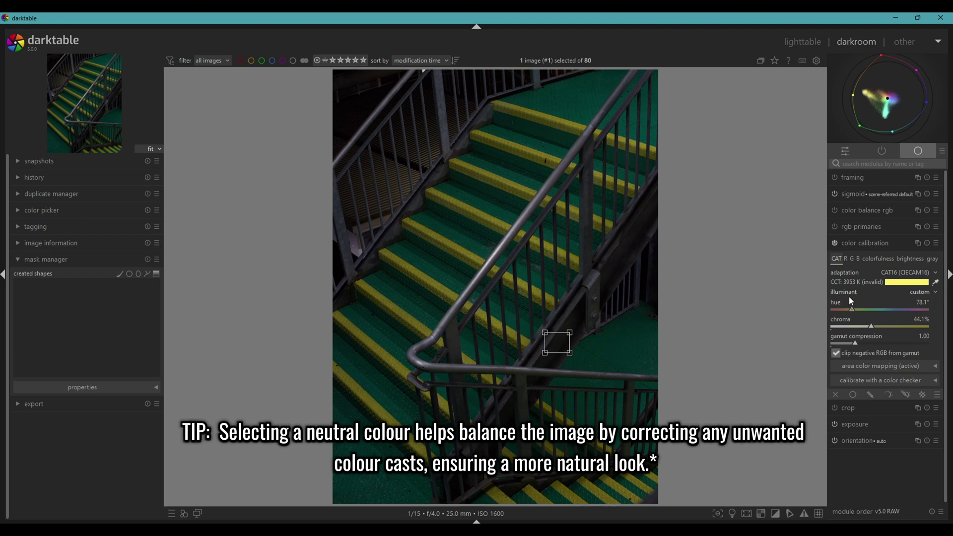
left_click(932, 292)
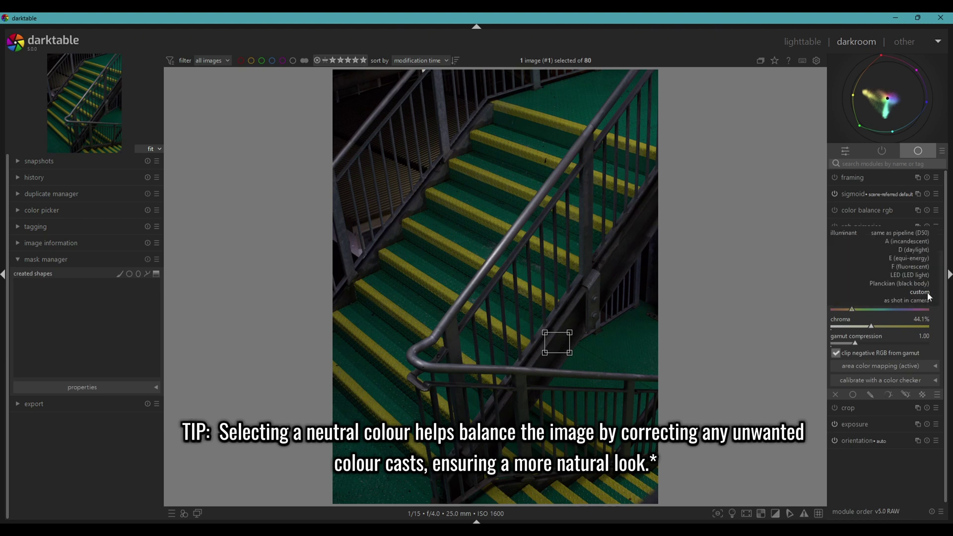
left_click(914, 243)
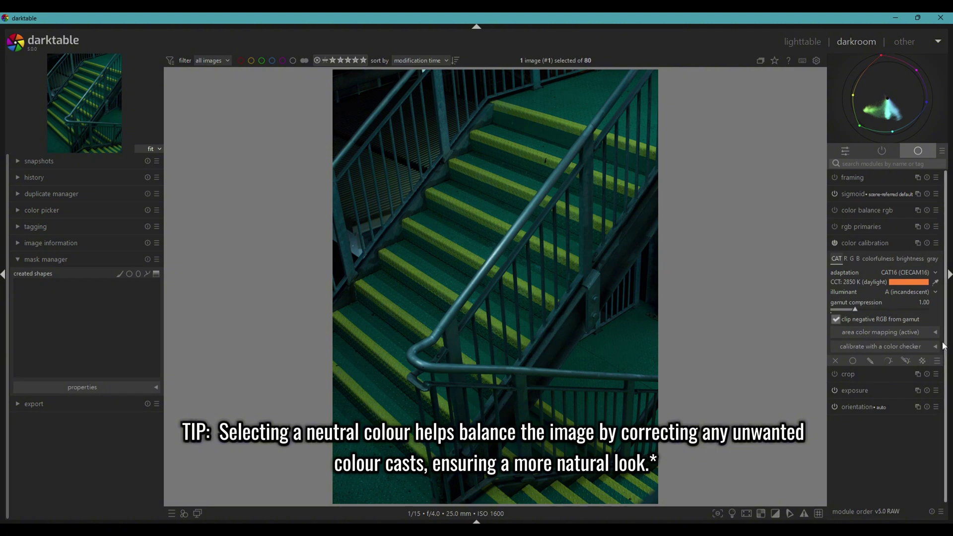
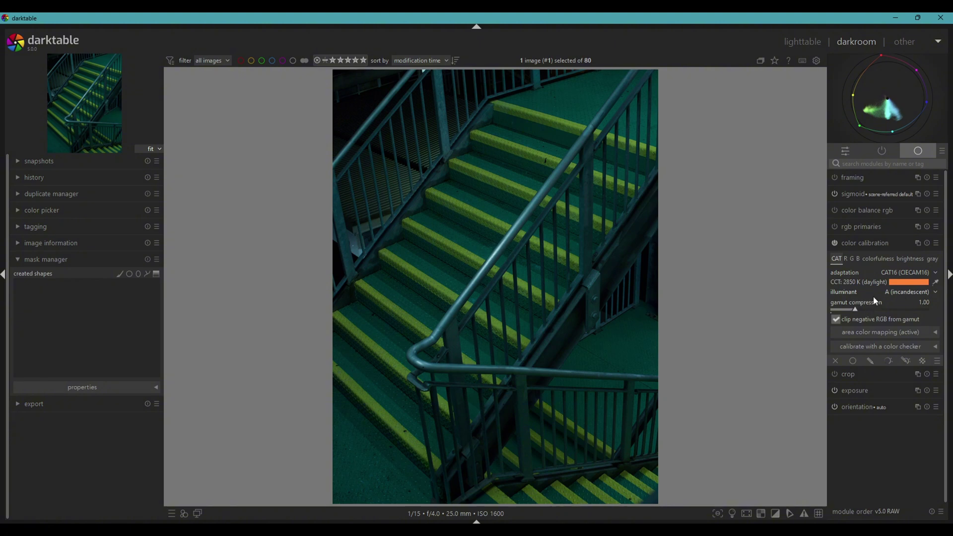
left_click(865, 245)
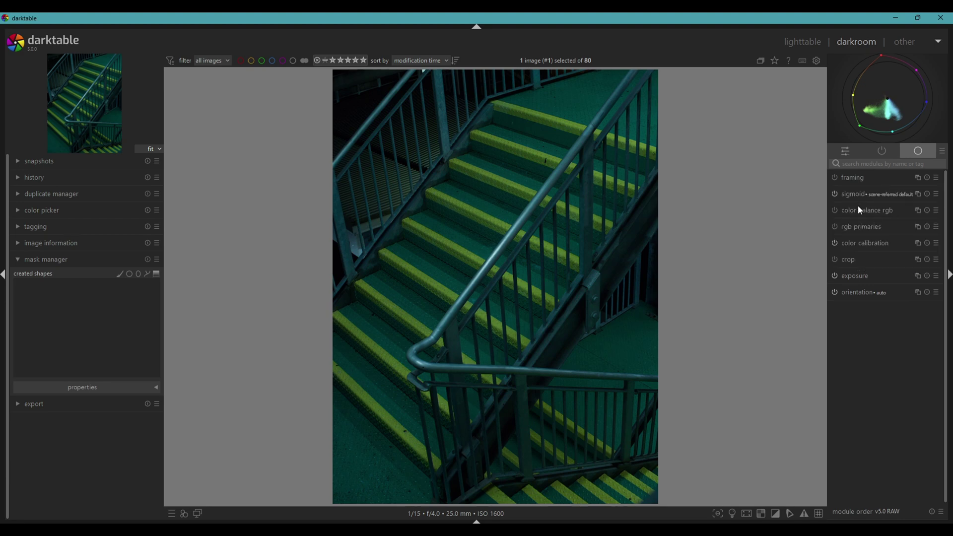
- Search the modules for "sigm", clear the search, and set the sigmoid contrast to 1.636
left_click(868, 164)
type("sigm")
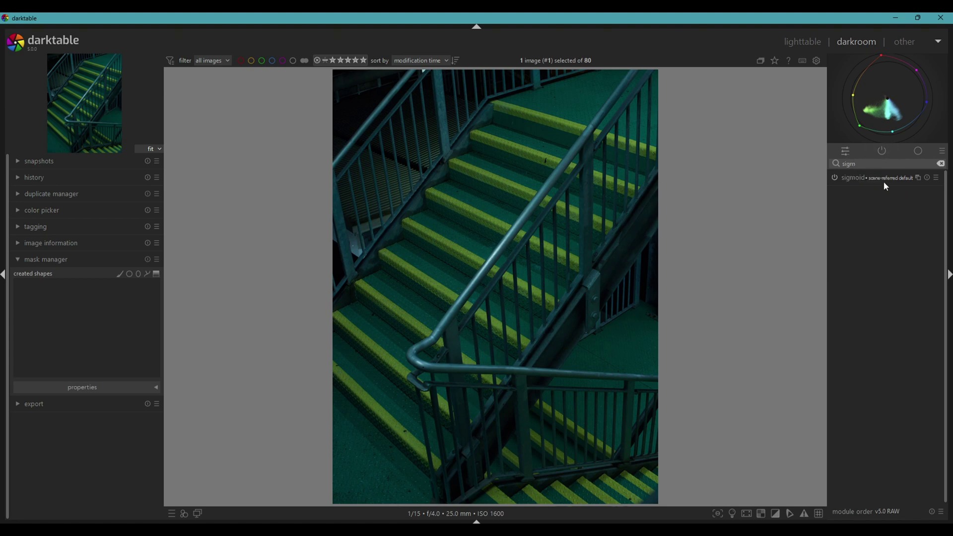
left_click(941, 164)
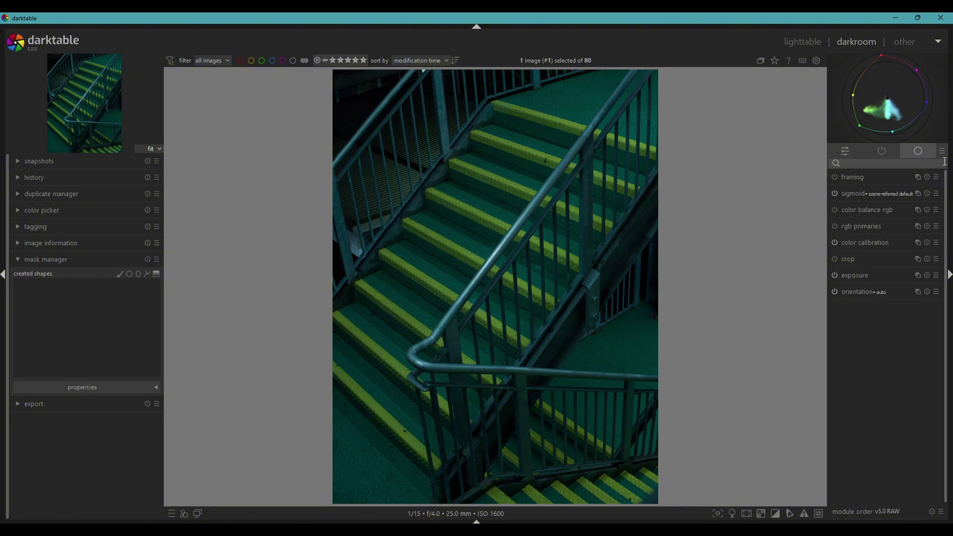
left_click(855, 189)
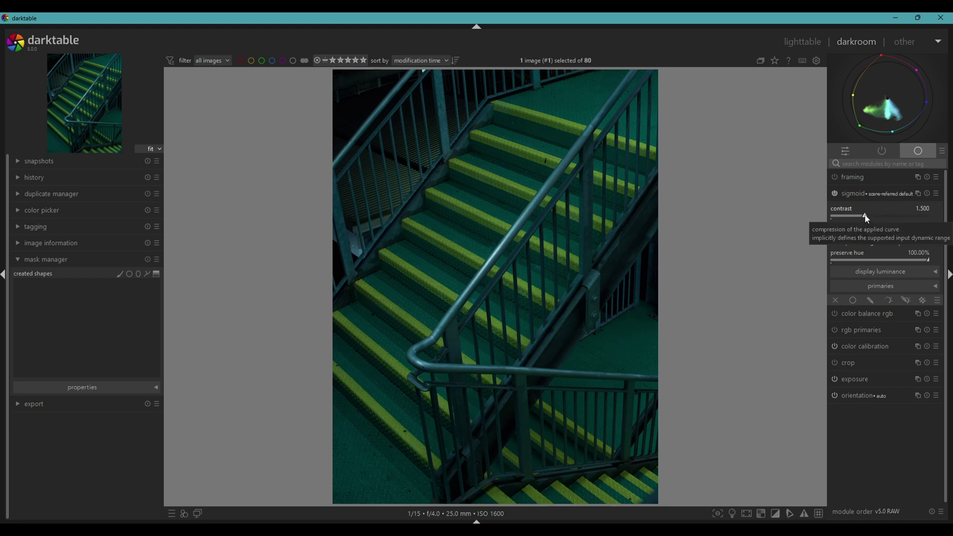
mouse_move(865, 218)
left_mouse_down()
mouse_move(857, 216)
mouse_move(877, 223)
mouse_move(854, 221)
mouse_move(871, 223)
left_mouse_up()
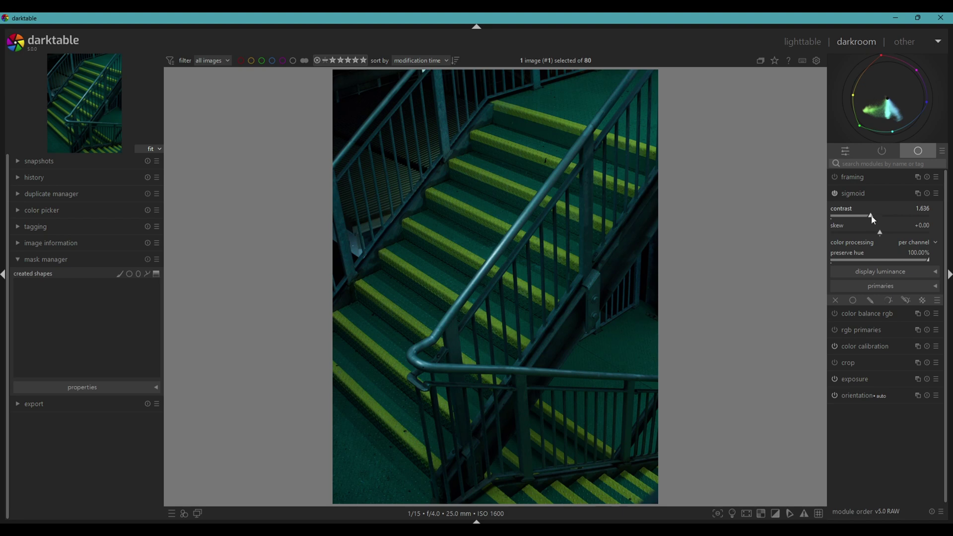
left_click(867, 194)
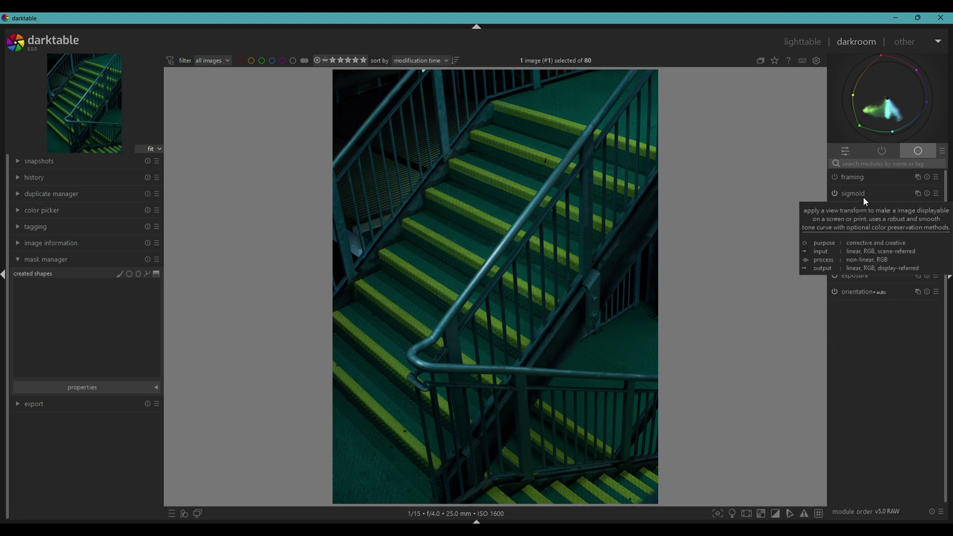
left_click(864, 275)
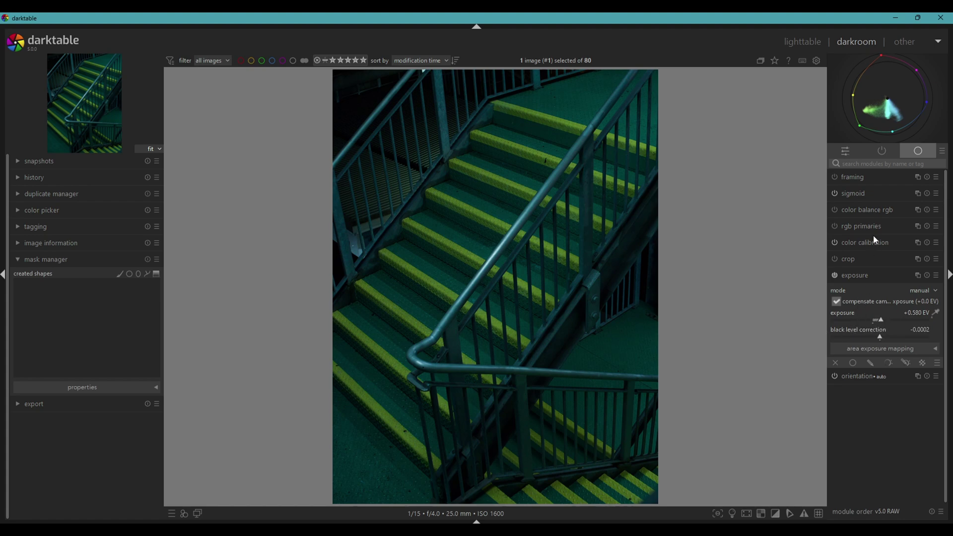
left_click(867, 275)
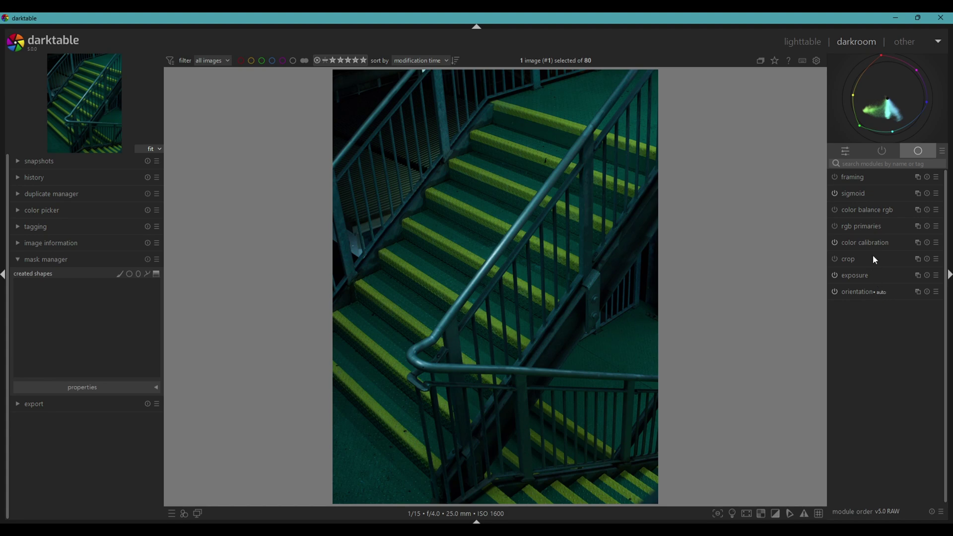
- Set the global vibrance to +30.40% in the color balance rgb module
left_click(863, 211)
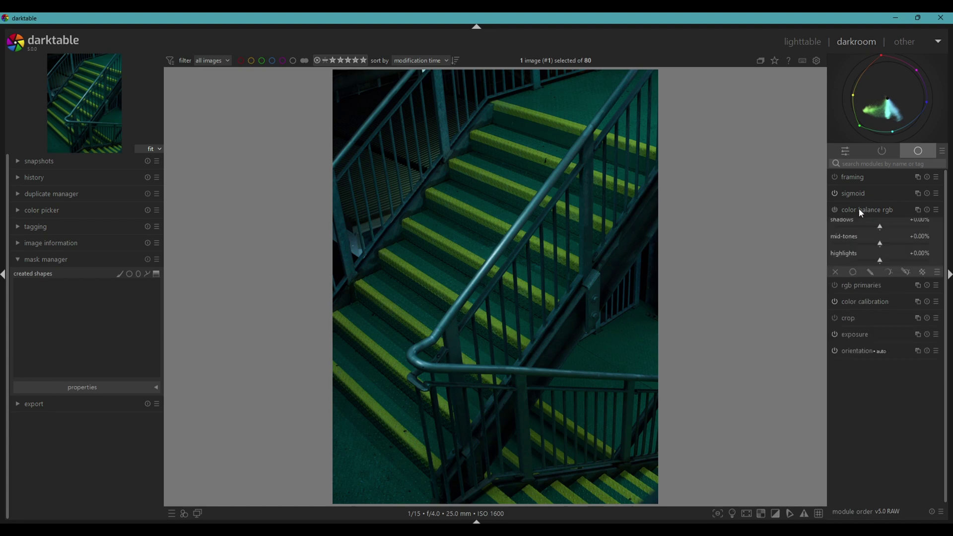
left_click(836, 177)
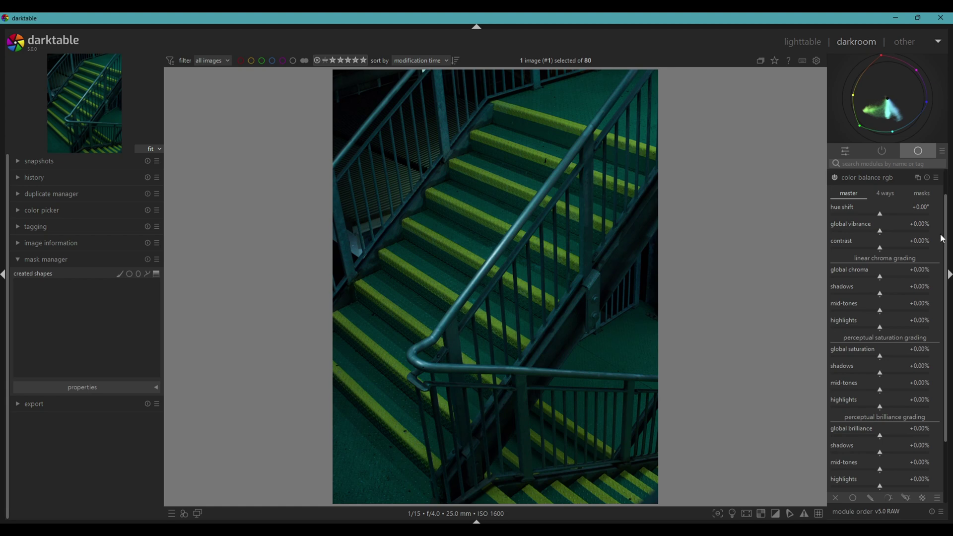
left_click_drag(947, 237, 948, 213)
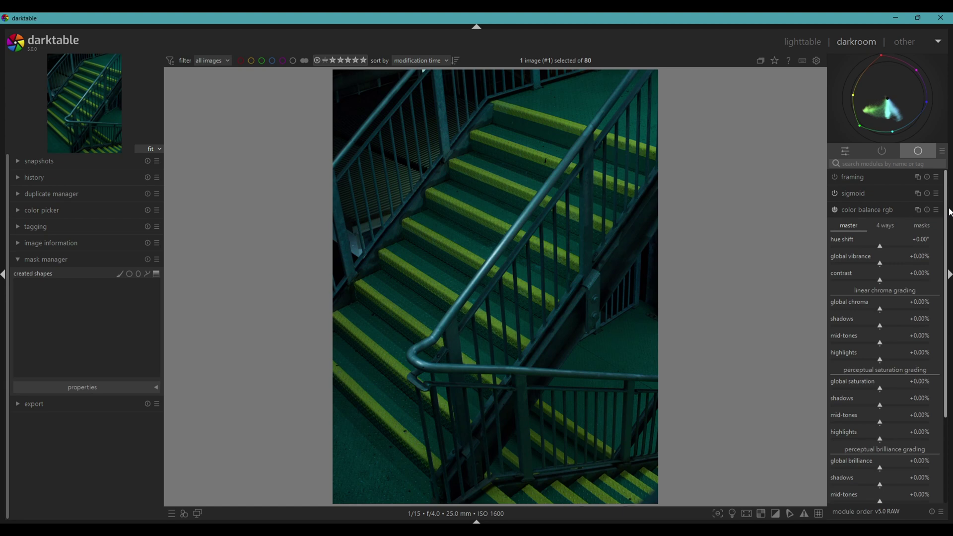
left_click_drag(949, 213, 949, 231)
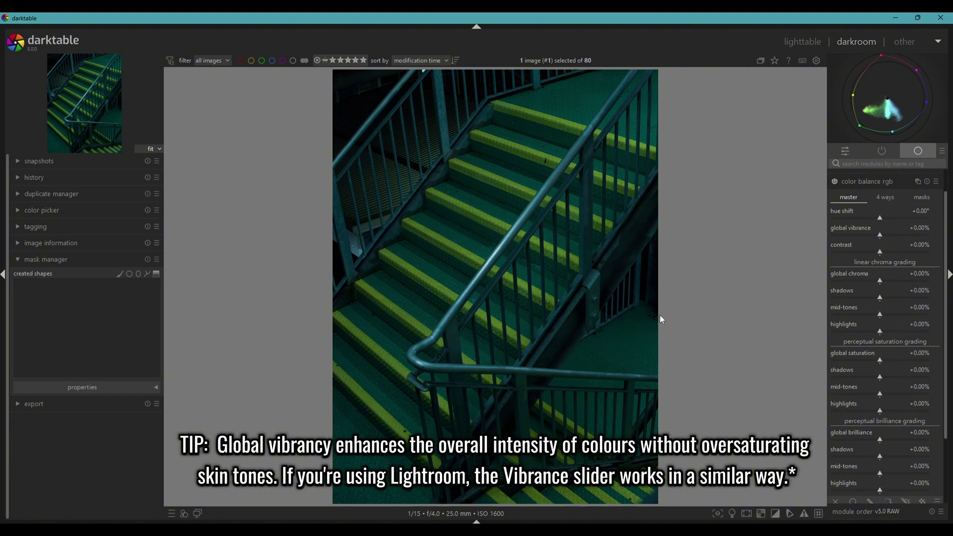
scroll(882, 238, "down", 1)
mouse_move(911, 241)
left_mouse_down()
mouse_move(854, 240)
mouse_move(920, 240)
mouse_move(778, 250)
mouse_move(915, 249)
mouse_move(883, 249)
mouse_move(903, 249)
left_mouse_up()
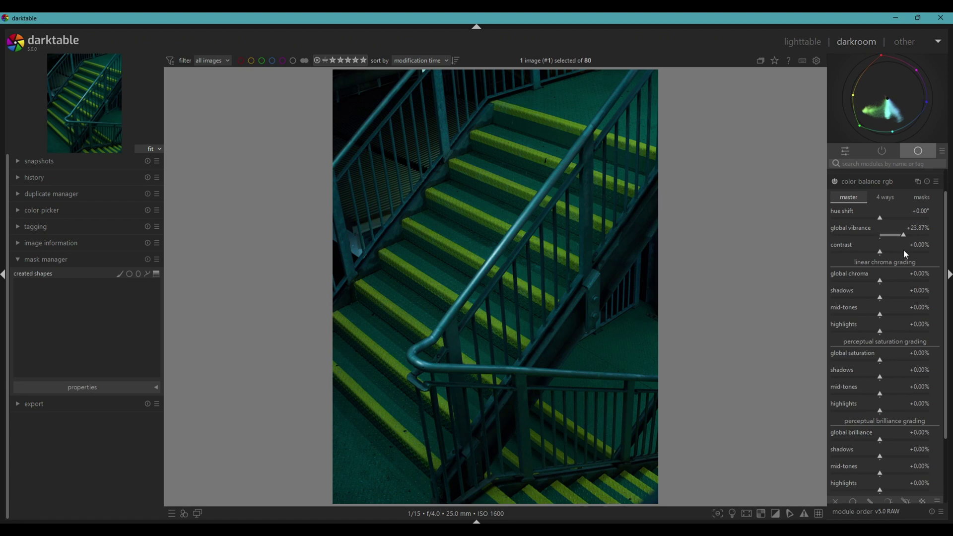
mouse_move(903, 249)
left_mouse_down()
mouse_move(895, 251)
mouse_move(918, 251)
mouse_move(892, 253)
mouse_move(909, 251)
left_mouse_up()
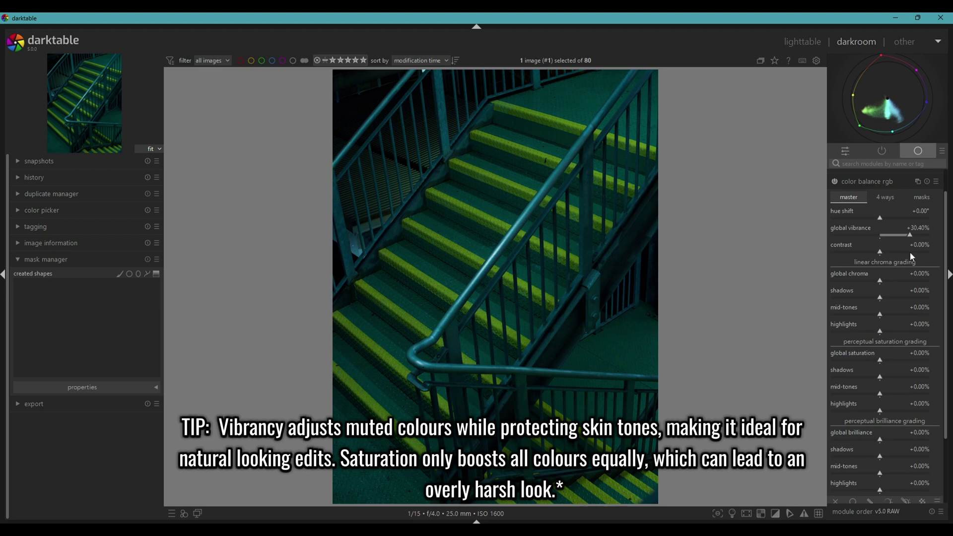
left_click(871, 181)
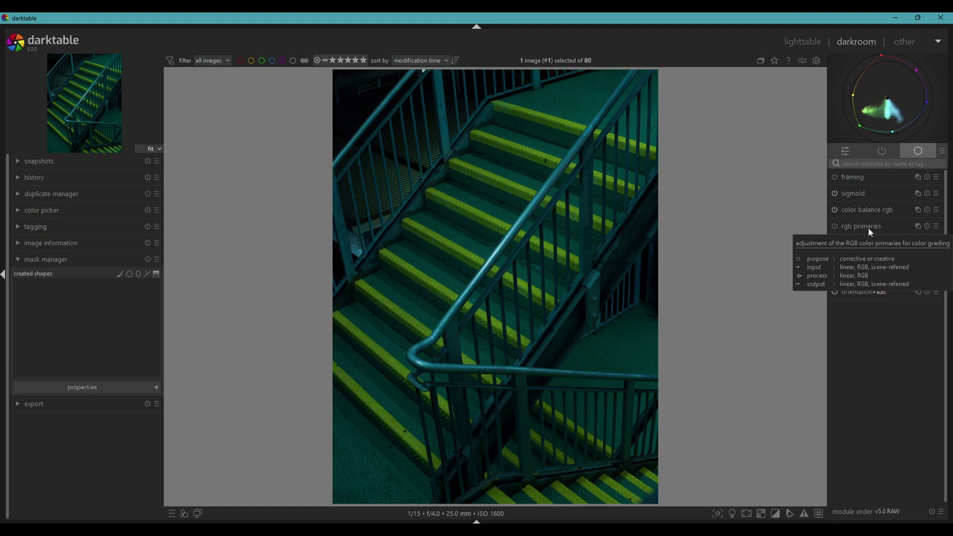
- Enable the rgb primaries module, inspect its hue and purity controls, and collapse it
left_click(835, 226)
left_click(872, 228)
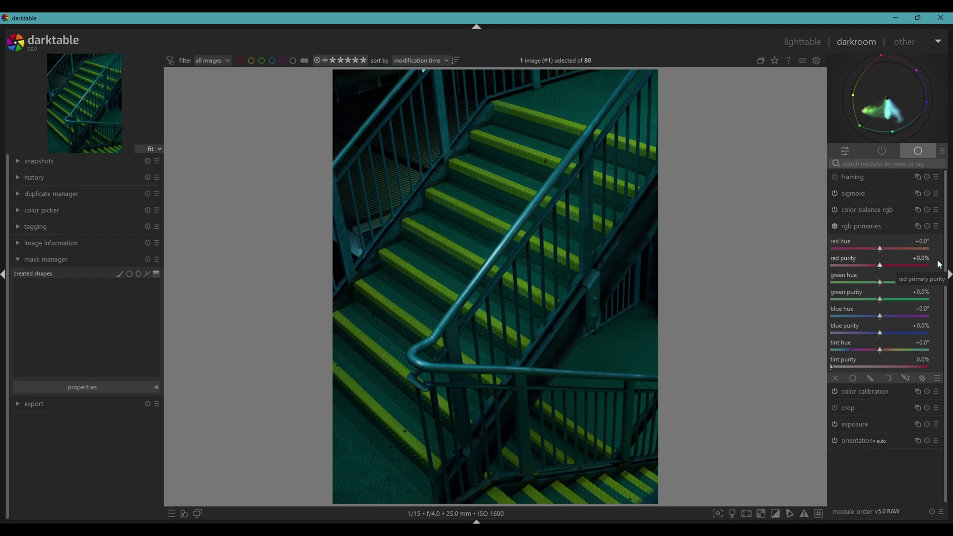
left_click(870, 226)
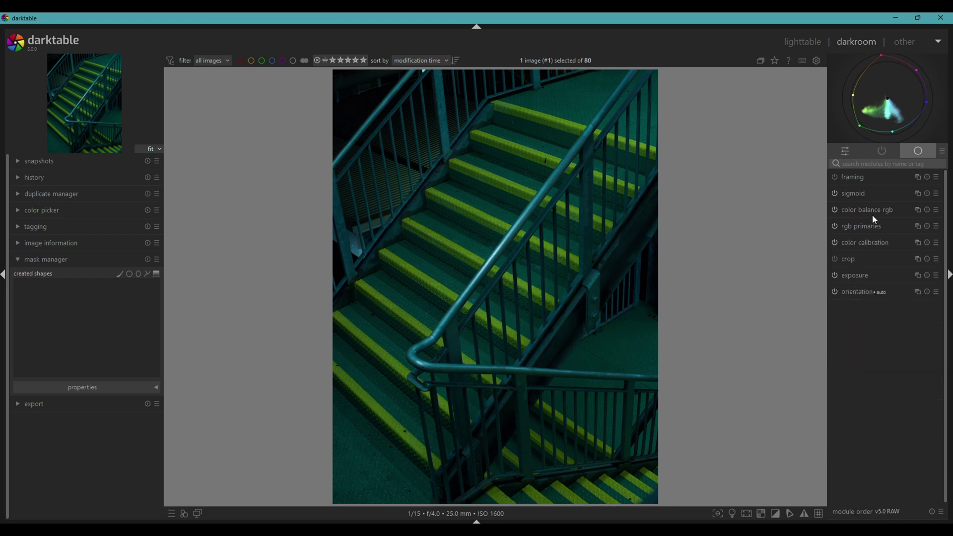
- Review the 4 ways and master settings of the color balance rgb module
left_click(874, 211)
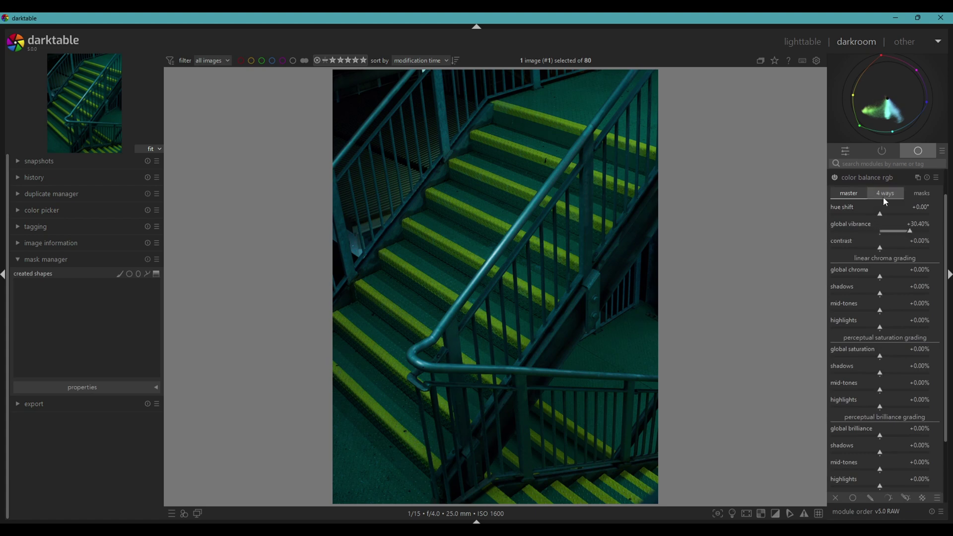
left_click(883, 196)
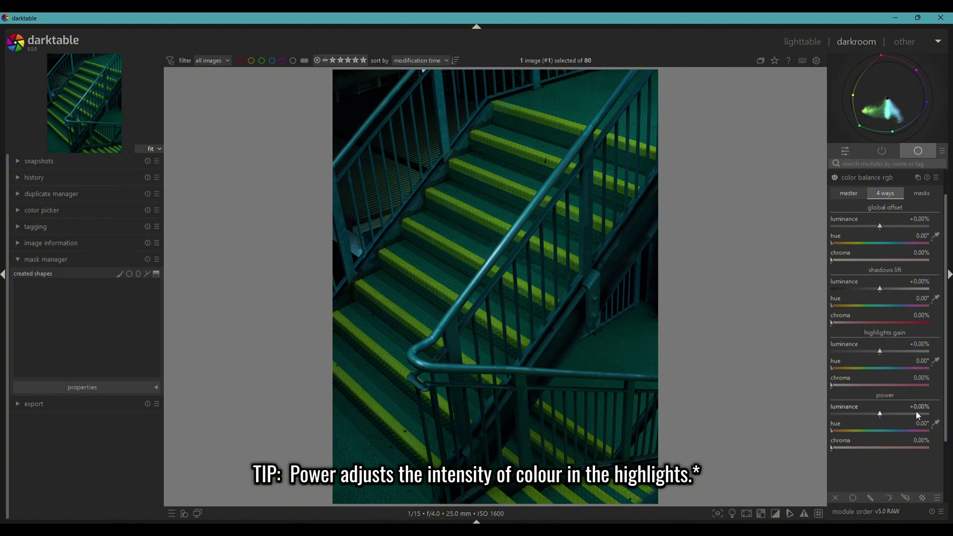
left_click(849, 193)
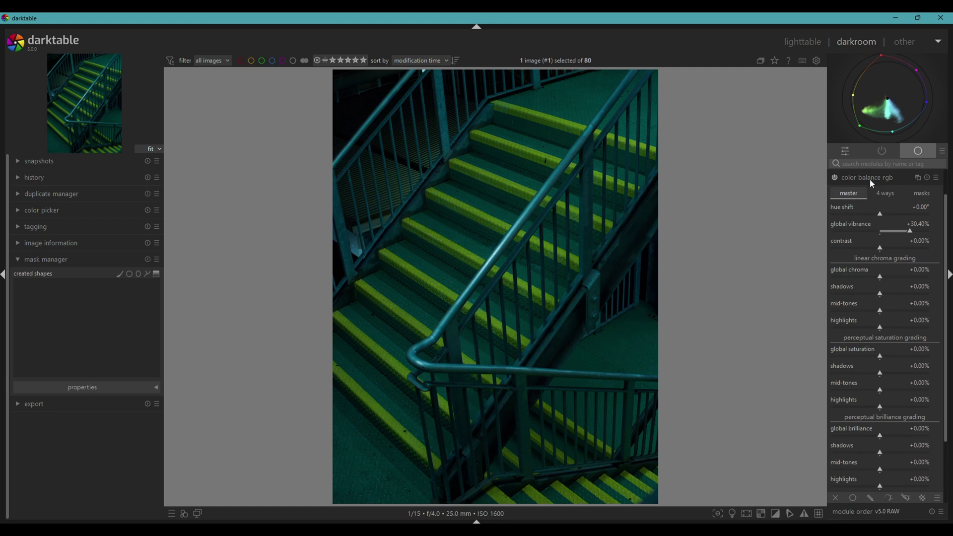
left_click(870, 179)
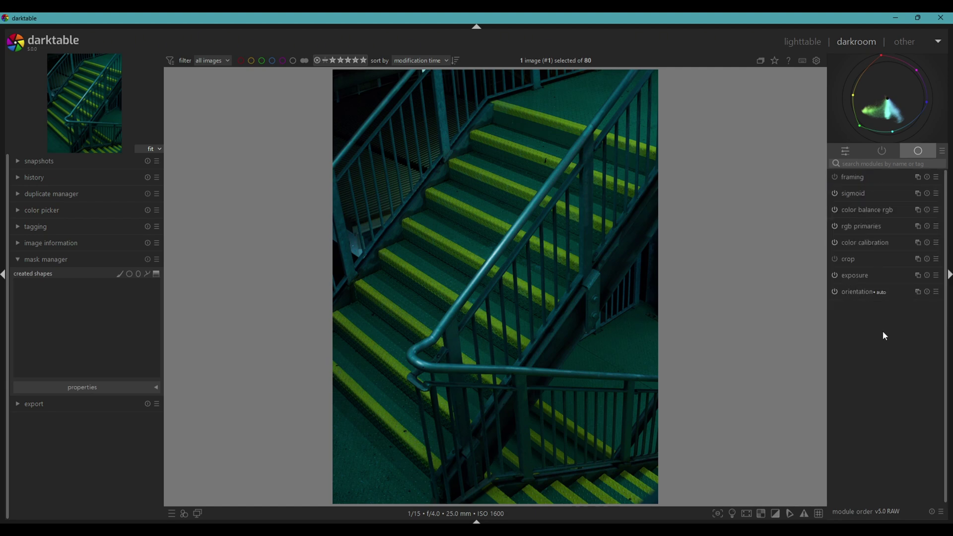
- Try blue hue shifts of -14.4° and +14.0° with blue purity at +25.4% in the rgb primaries module
left_click(864, 226)
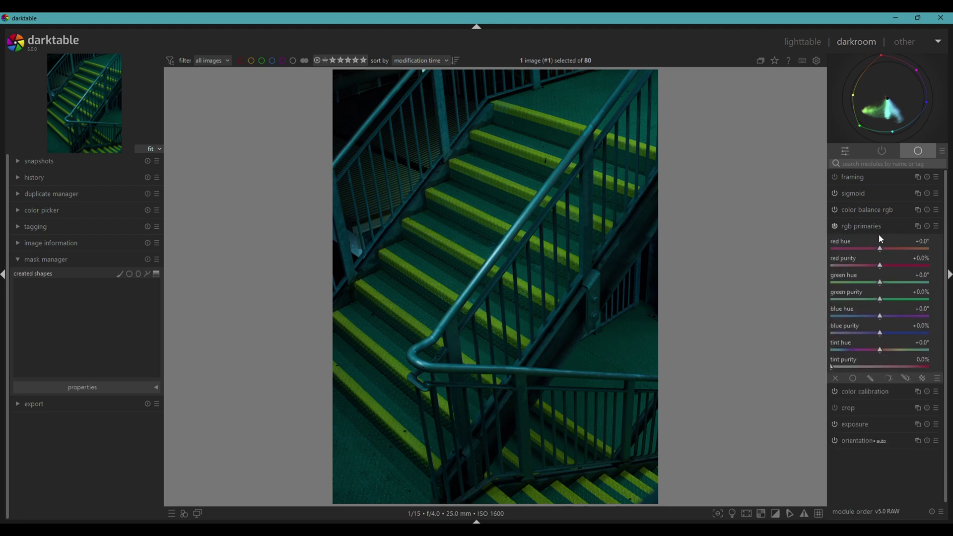
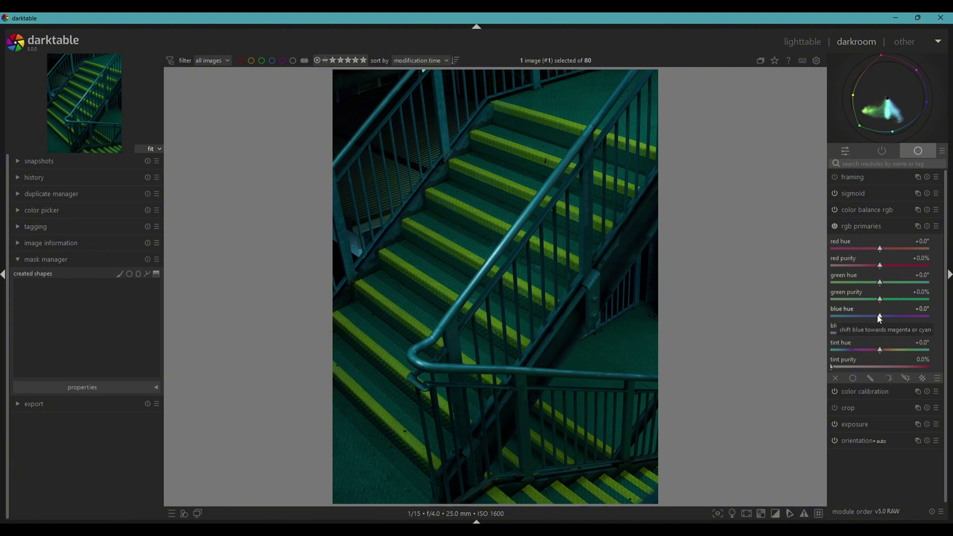
left_click_drag(879, 317, 844, 318)
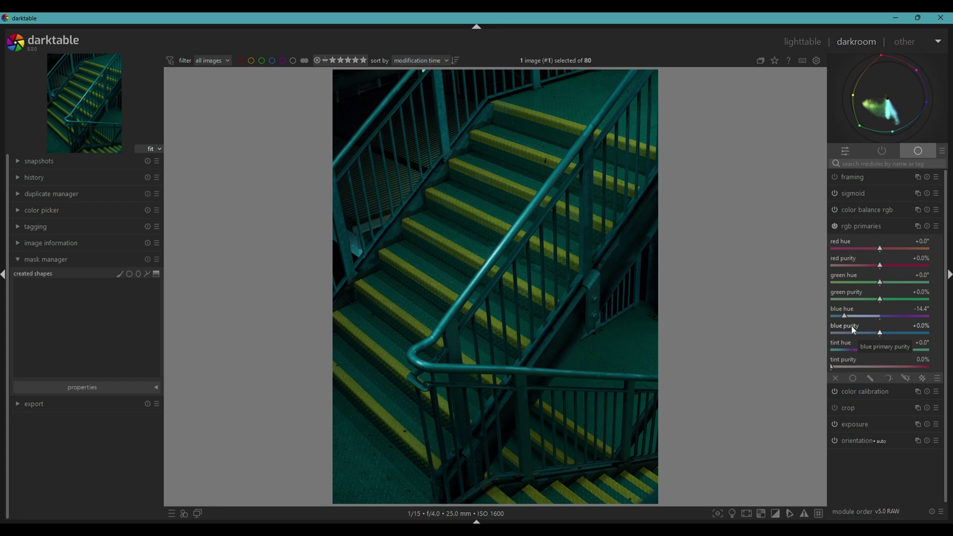
left_click_drag(852, 330, 903, 337)
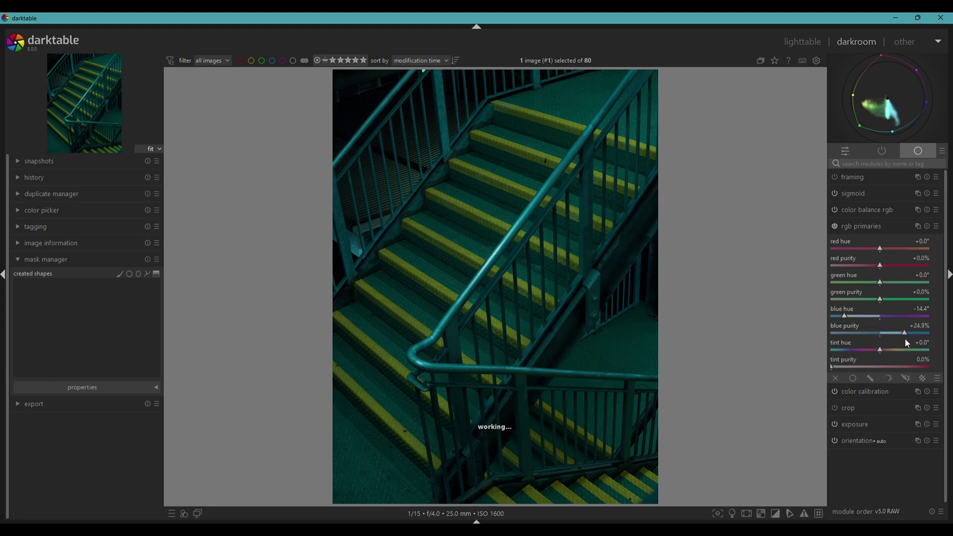
left_click(846, 315)
left_click_drag(847, 320, 914, 322)
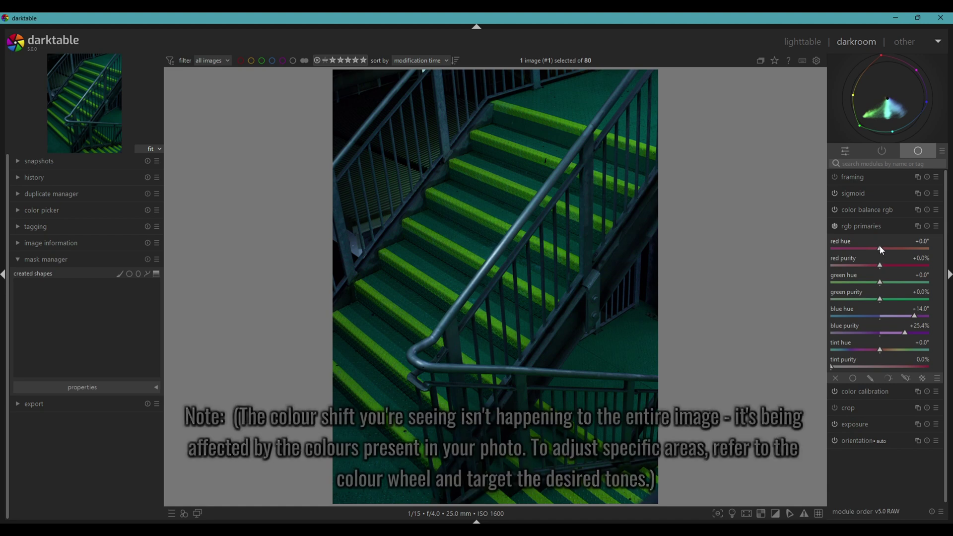
- Try red hue shifts of -13.2° and +0.9° in the rgb primaries module
left_click(848, 250)
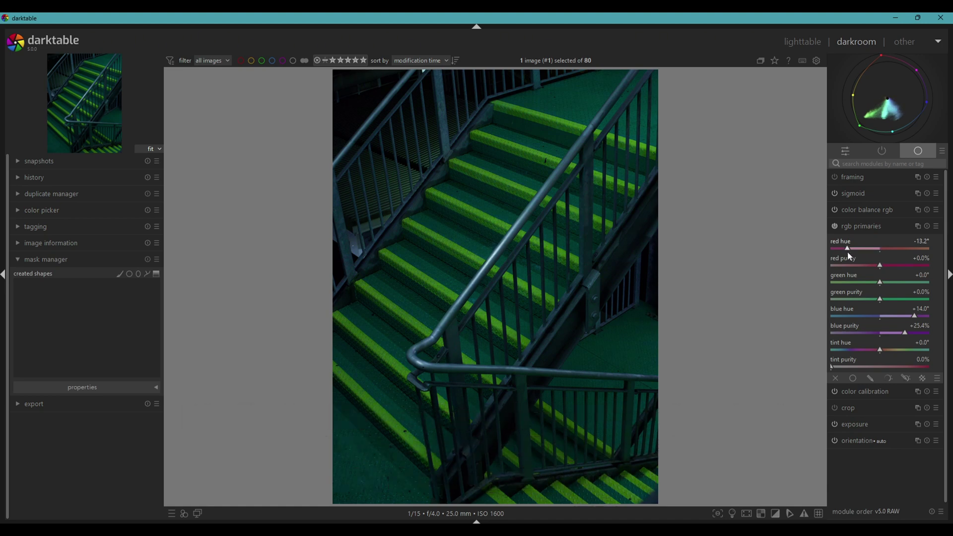
left_click(847, 251)
mouse_move(848, 252)
left_mouse_down()
mouse_move(906, 250)
mouse_move(881, 252)
left_mouse_up()
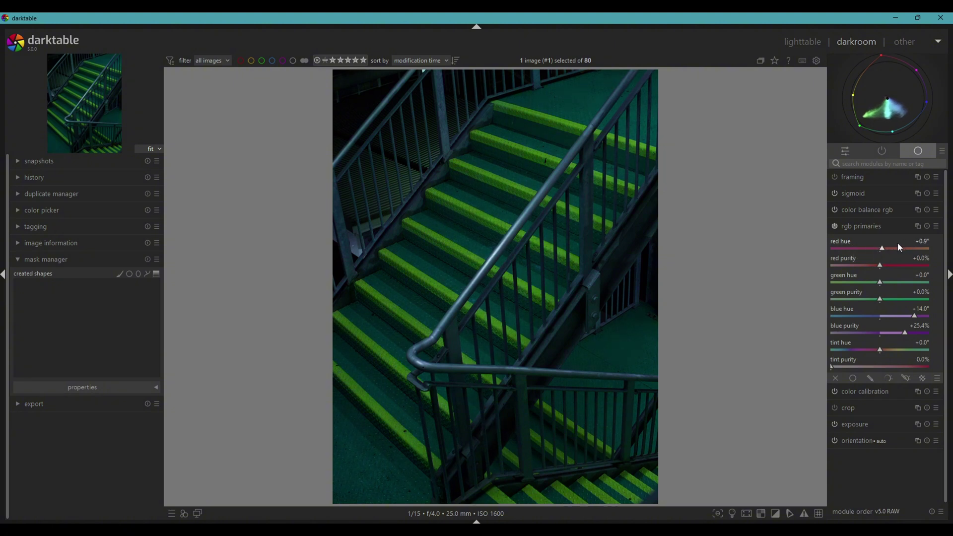
- Reset the red hue, blue hue and blue purity to 0 in the rgb primaries module
right_click(919, 241)
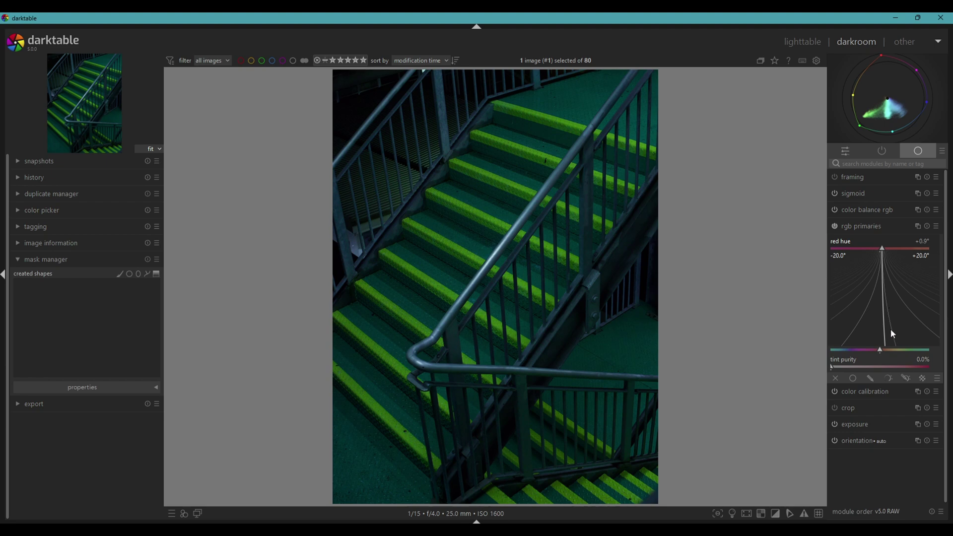
type("0")
key("Return")
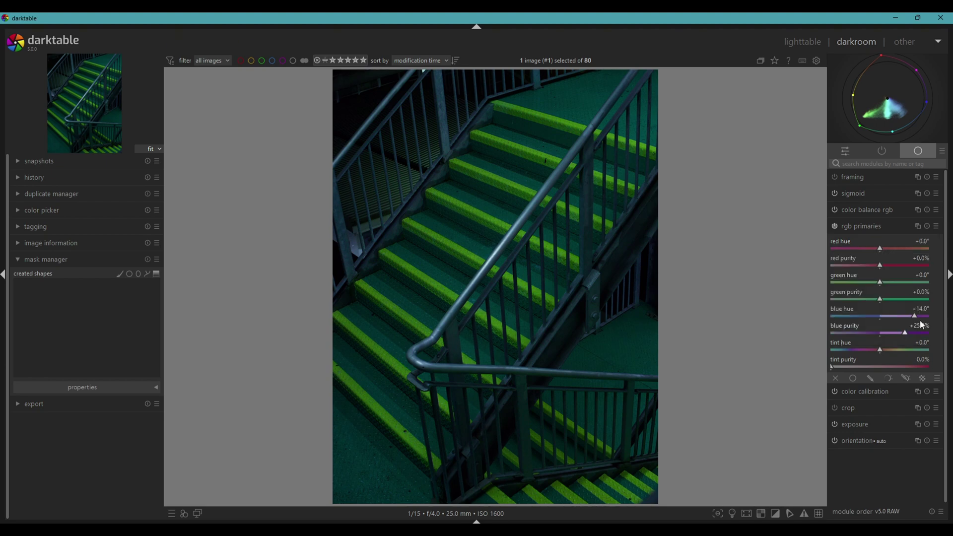
right_click(920, 308)
type("0")
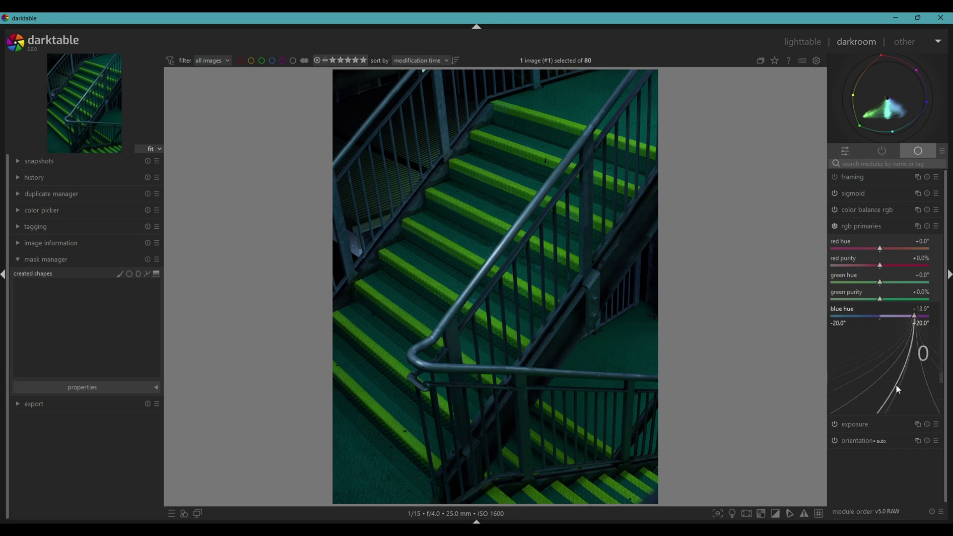
key("Return")
right_click(920, 325)
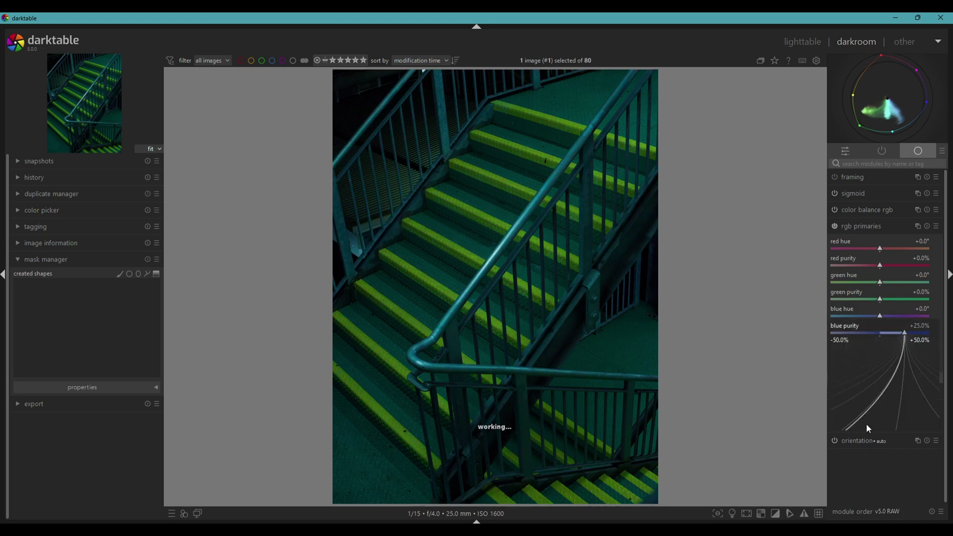
type("0")
key("Return")
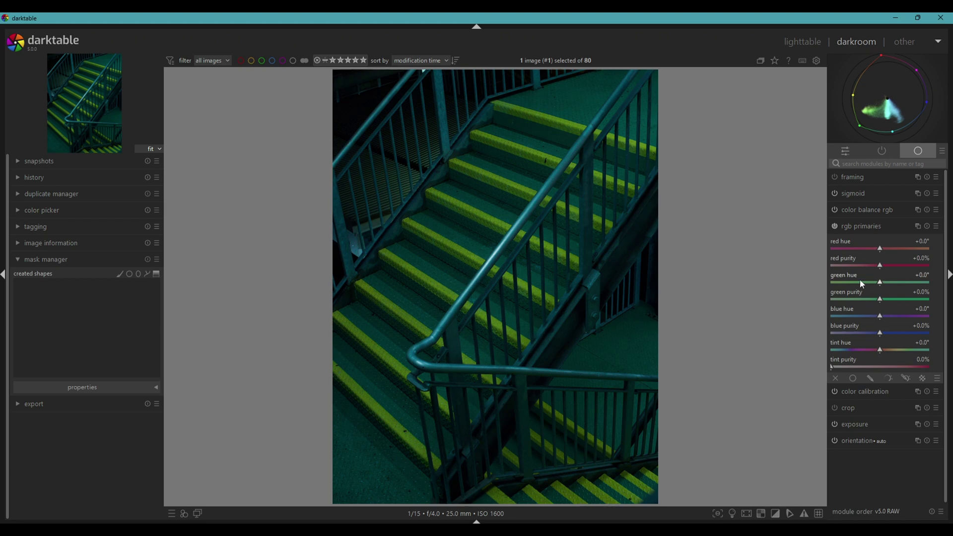
- Set the green hue to -17.2° and the green purity to +35.9% in the rgb primaries module
left_click_drag(878, 283, 840, 286)
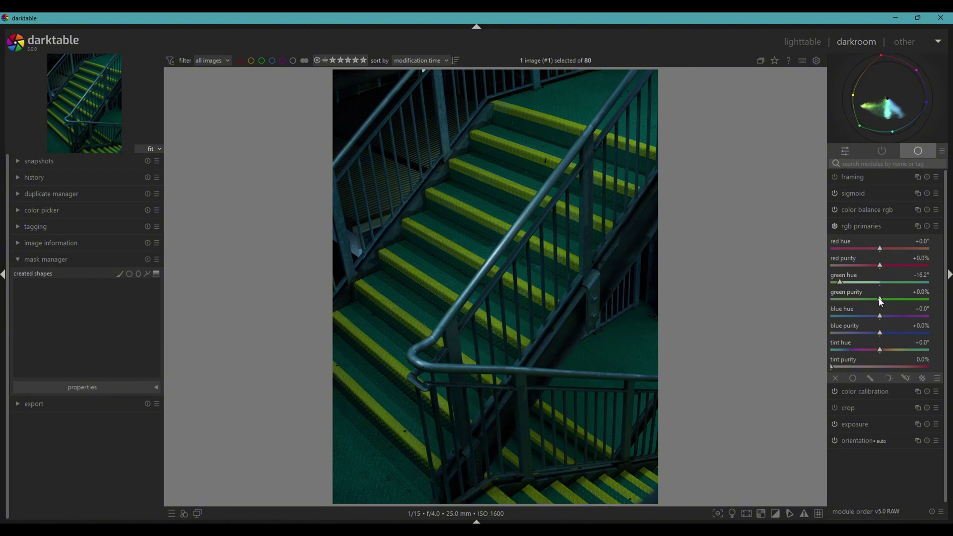
left_click_drag(880, 300, 905, 311)
scroll(504, 262, "up", 3)
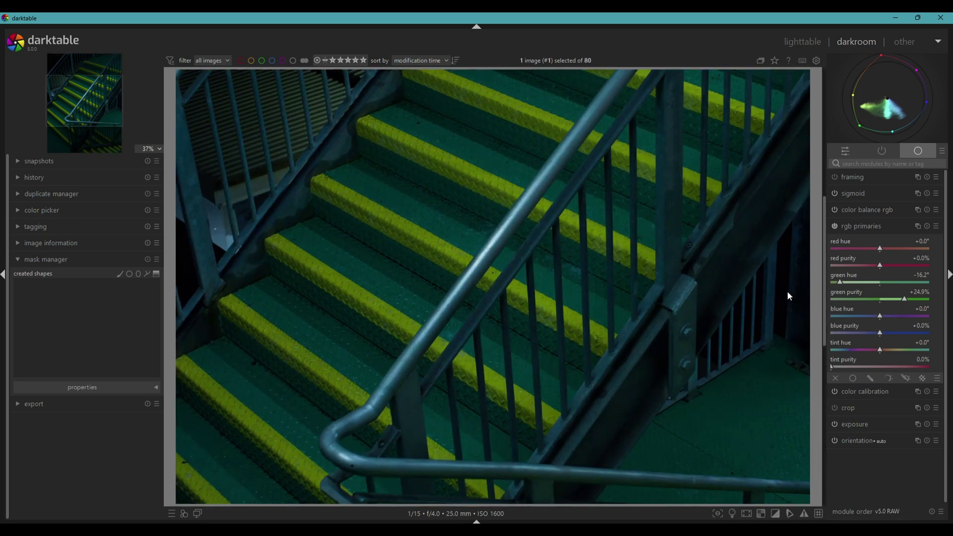
left_click_drag(901, 299, 913, 317)
scroll(609, 297, "down", 3)
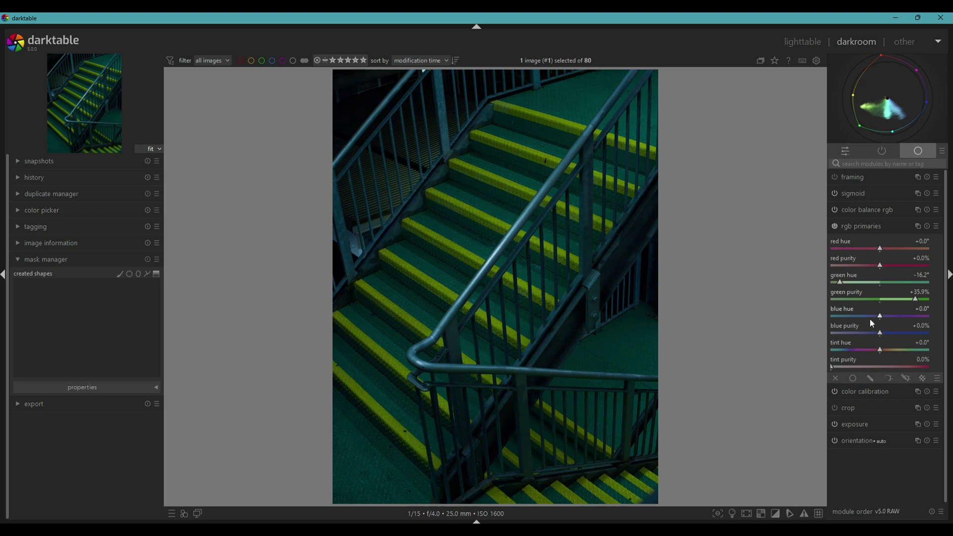
left_click(842, 284)
left_click_drag(842, 286, 839, 286)
- Set blue hue to -15.8°, blue purity to +34.4%, red hue to -13.8° and red purity to +26.4% in rgb primaries
mouse_move(878, 315)
left_mouse_down()
mouse_move(841, 320)
mouse_move(914, 338)
left_mouse_up()
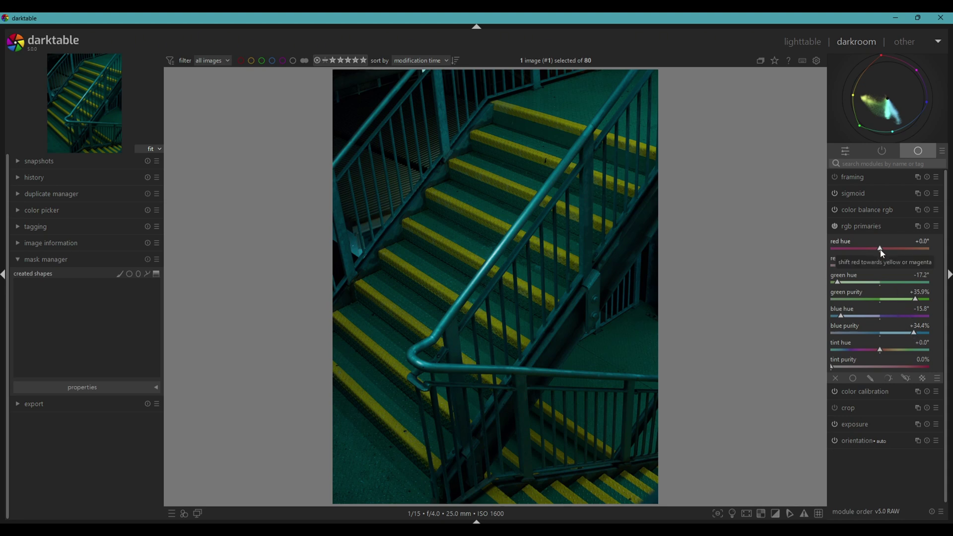
mouse_move(881, 253)
left_mouse_down()
mouse_move(909, 246)
mouse_move(846, 254)
left_mouse_up()
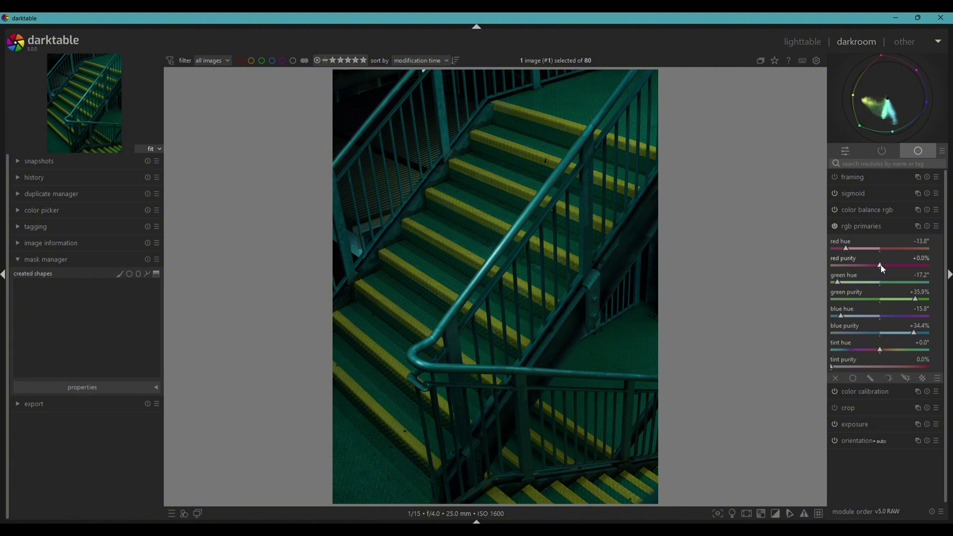
left_click_drag(880, 266, 906, 267)
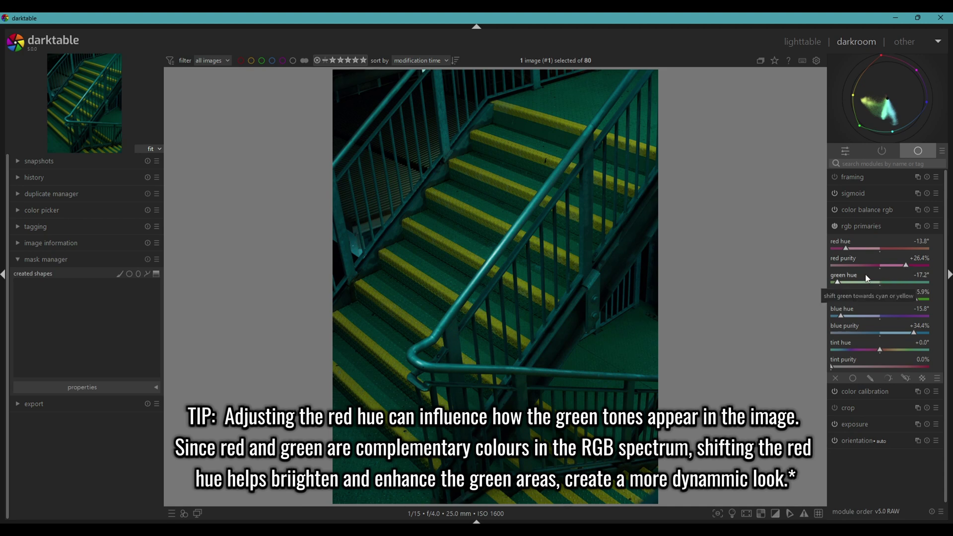
left_click(870, 226)
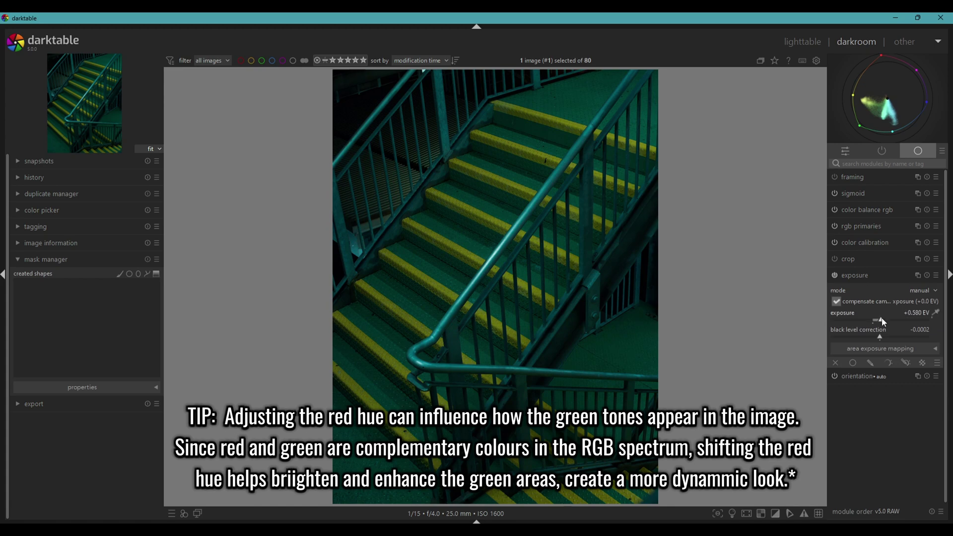
- Raise the exposure to about +0.98 EV and collapse the exposure module
left_click_drag(881, 318, 888, 325)
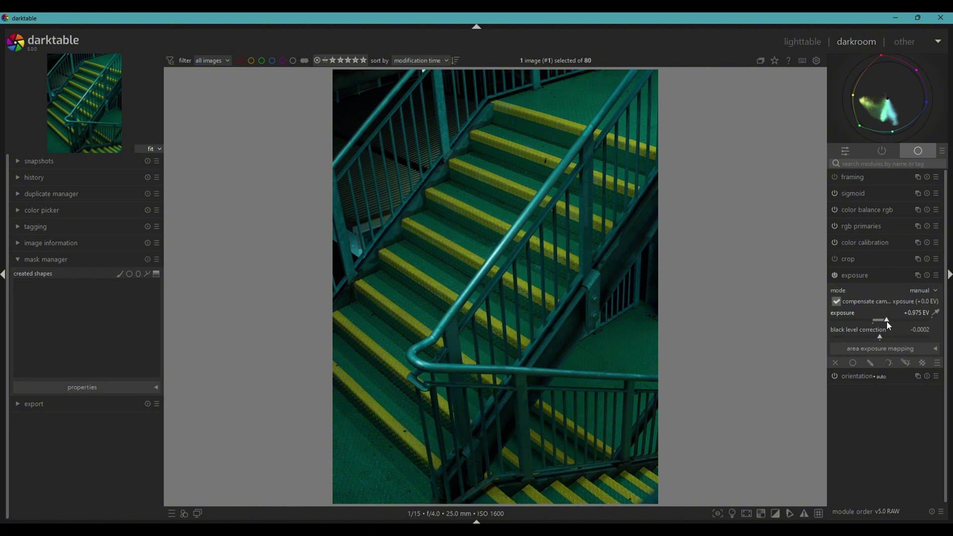
left_click_drag(888, 325, 889, 325)
left_click(879, 274)
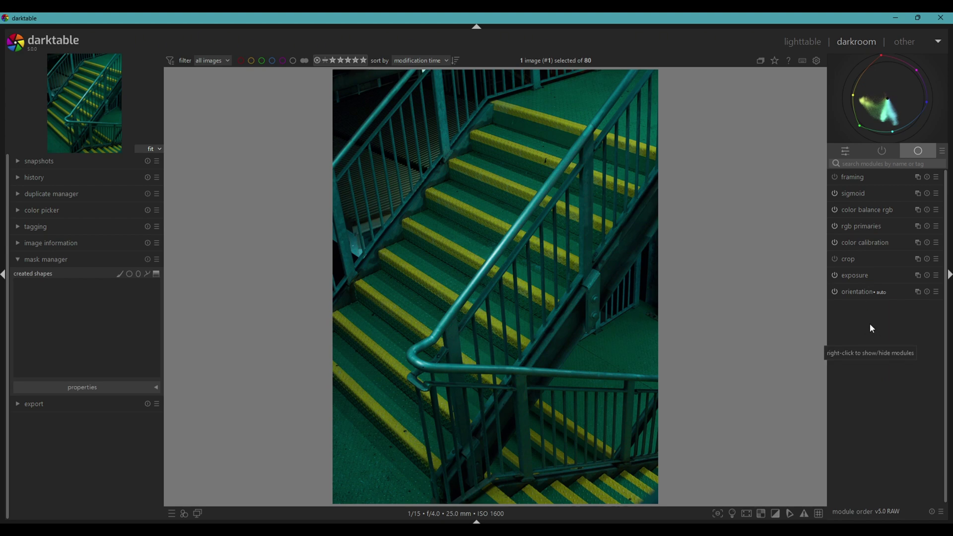
- Enable the framing module and set the white border size to 5%
left_click(835, 176)
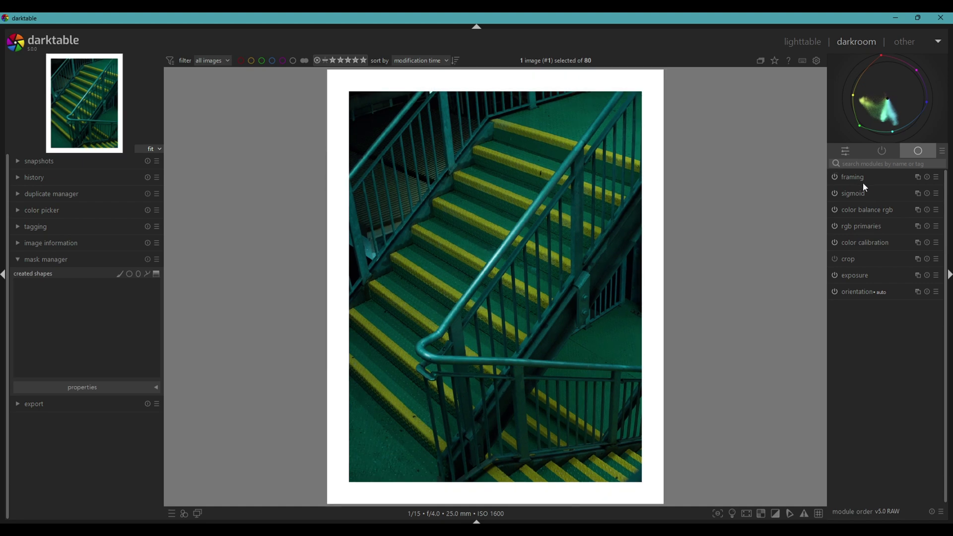
left_click(863, 176)
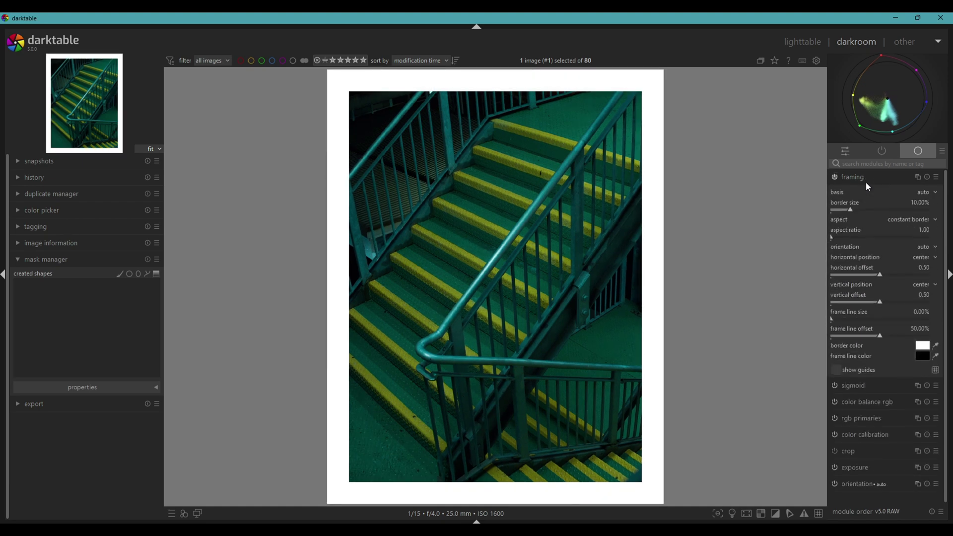
right_click(917, 201)
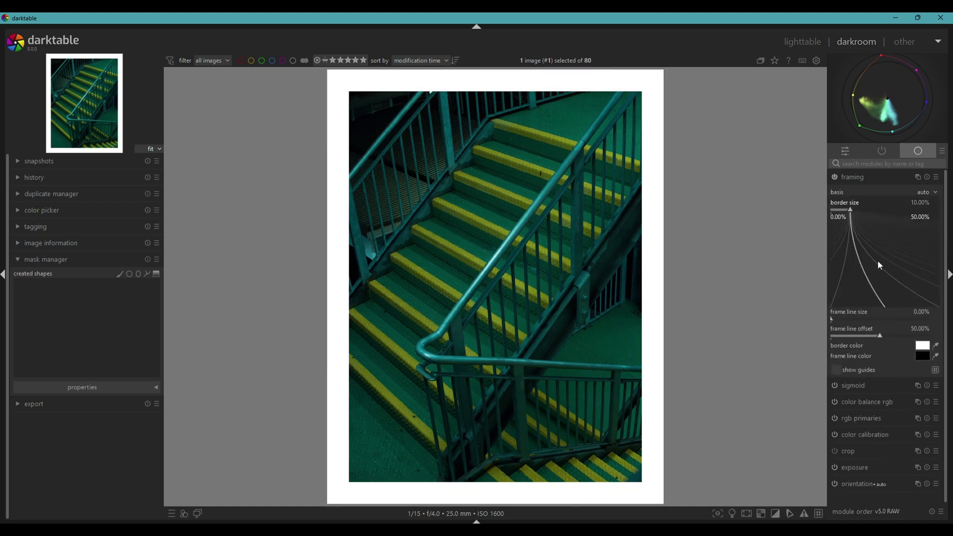
type("5")
key("Return")
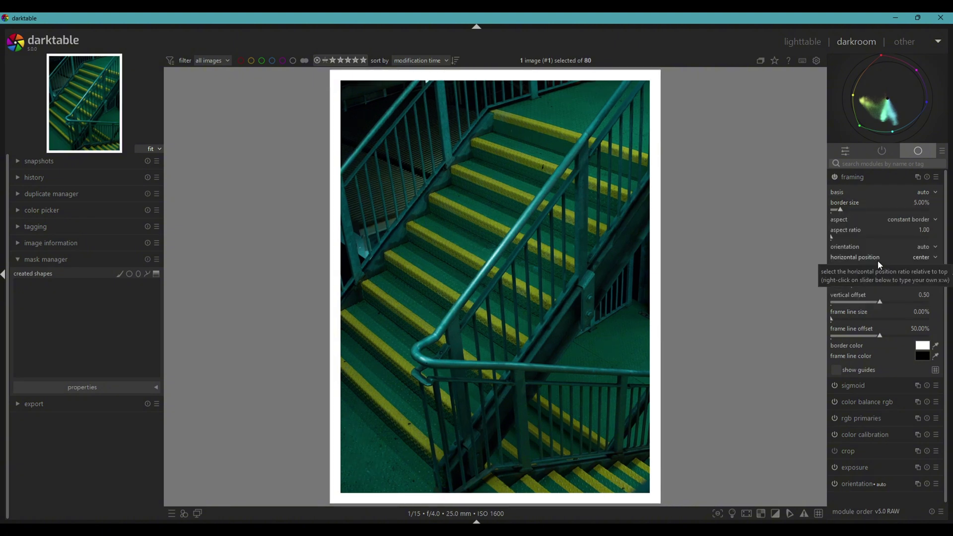
left_click(859, 177)
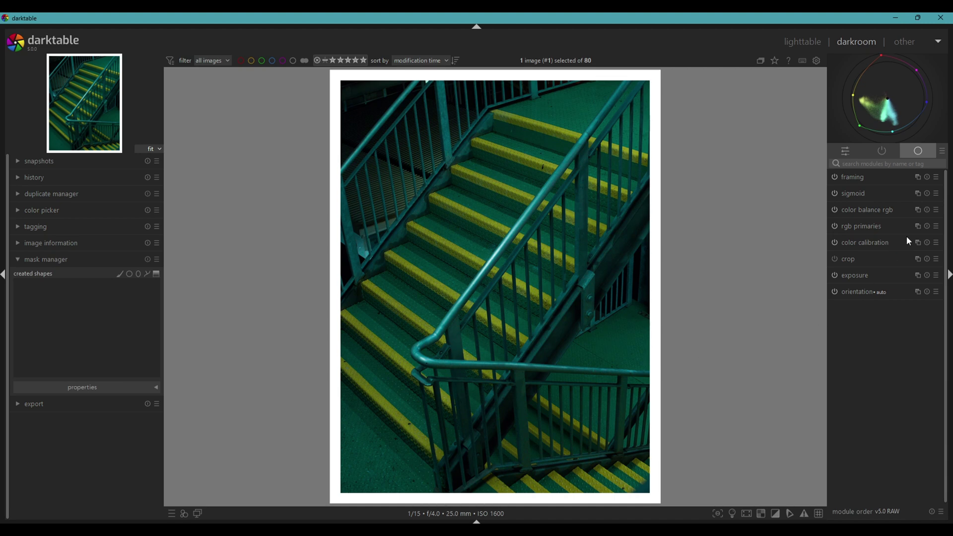
- Review the color calibration settings and turn the framing off
left_click(885, 242)
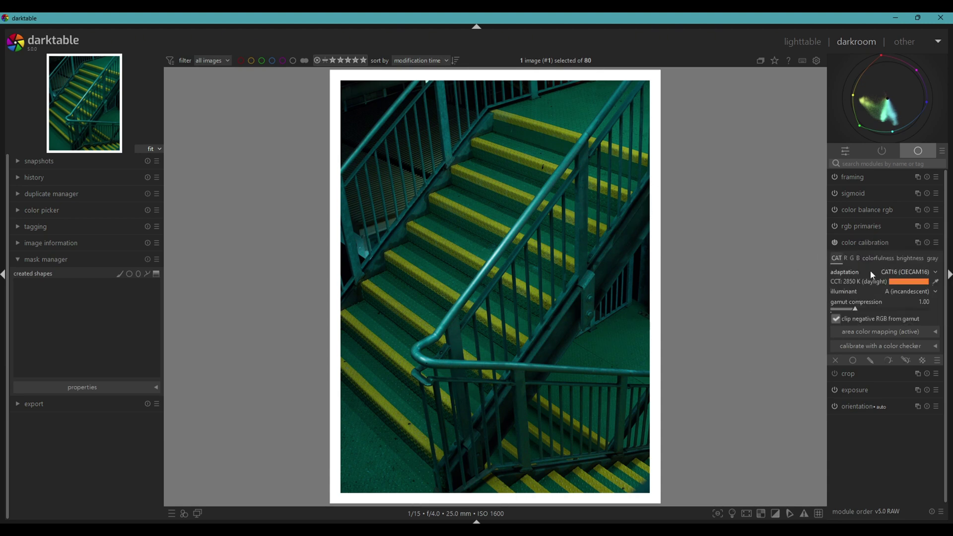
left_click(870, 242)
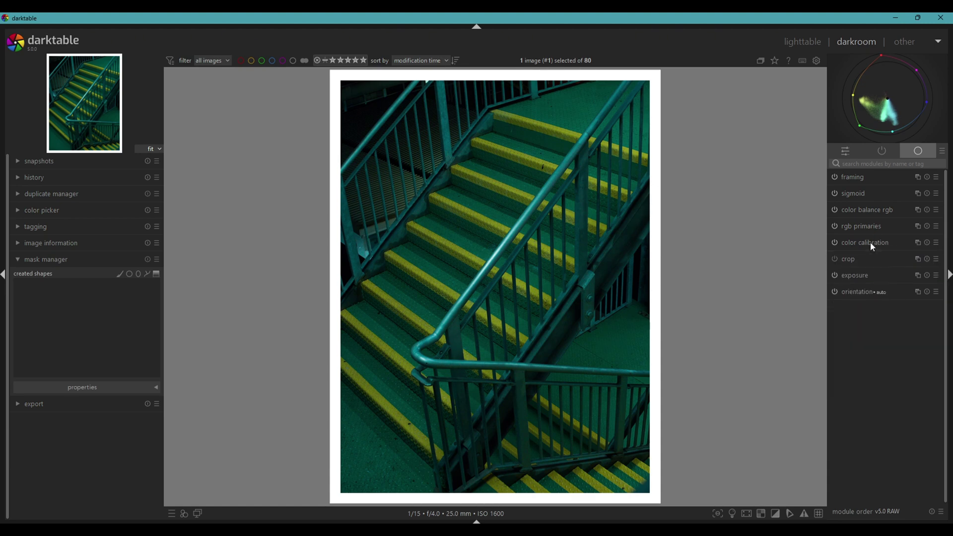
left_click(836, 177)
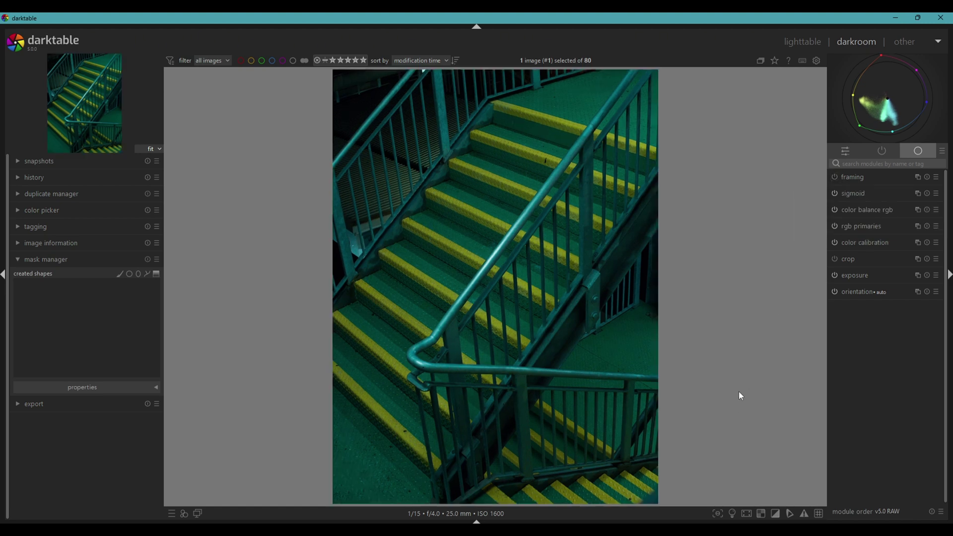
- Check the staircase photo under ISO 12646 color assessment conditions, and turn its white framing back on
left_click(732, 513)
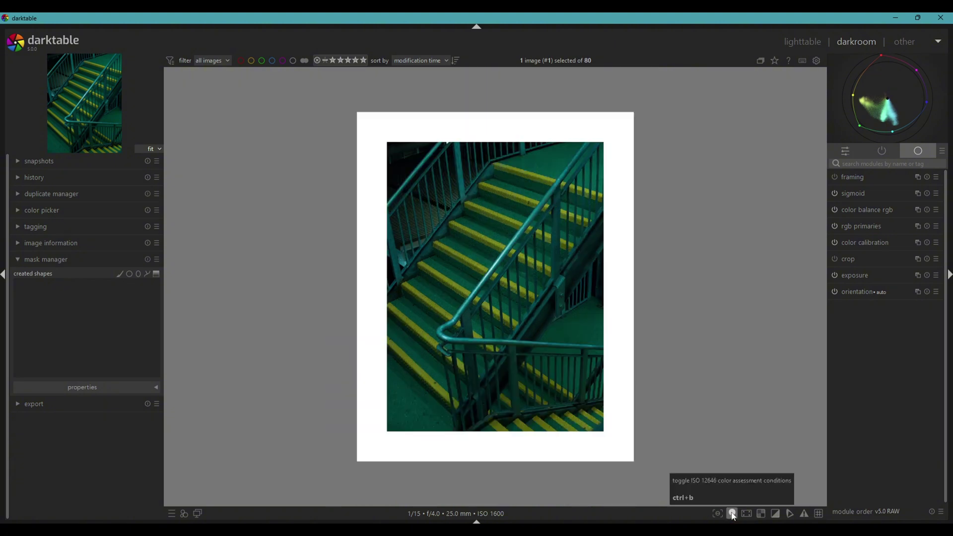
left_click(732, 514)
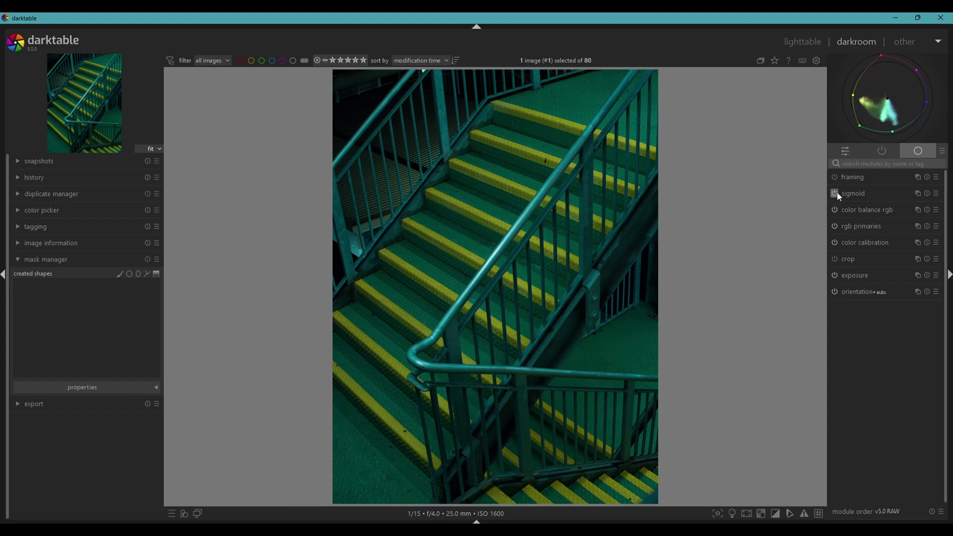
left_click(835, 177)
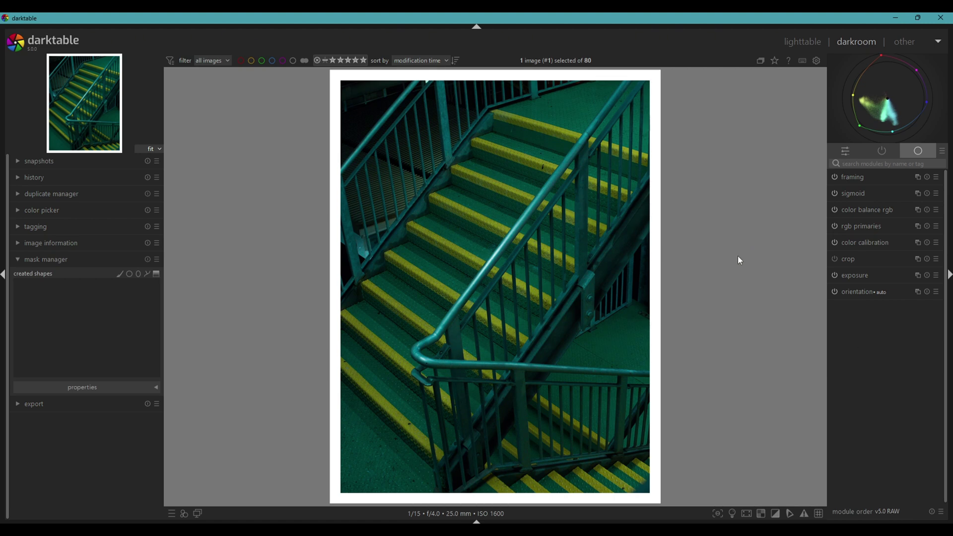
- Export the staircase photo from the lighttable to disk as JPEG (8-bit) at quality 100 with the sRGB (web-safe) profile
left_click(792, 45)
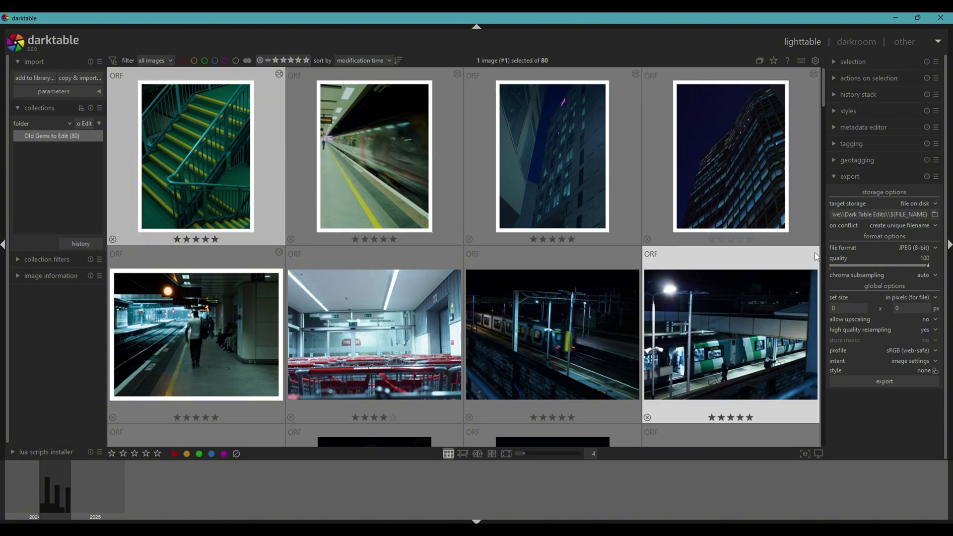
left_click(834, 177)
left_click(834, 176)
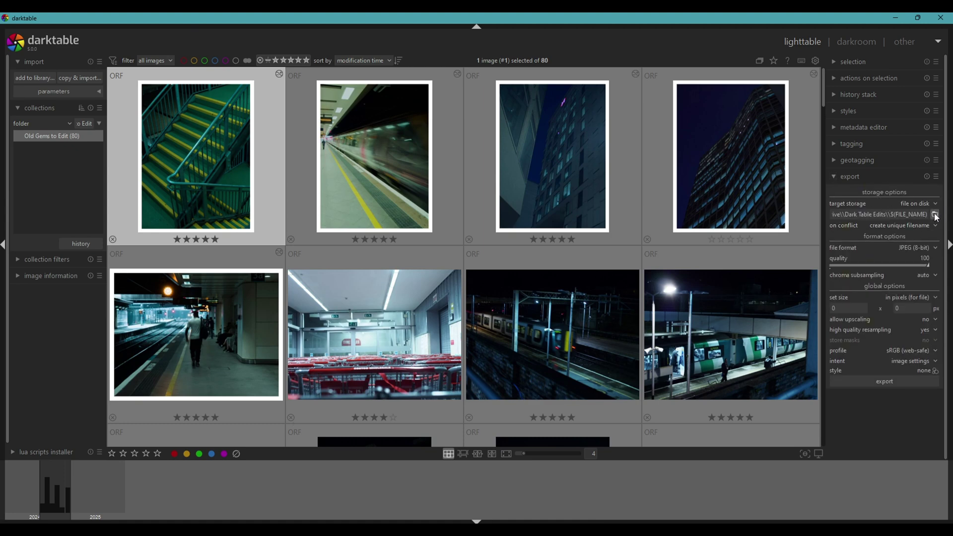
left_click(931, 248)
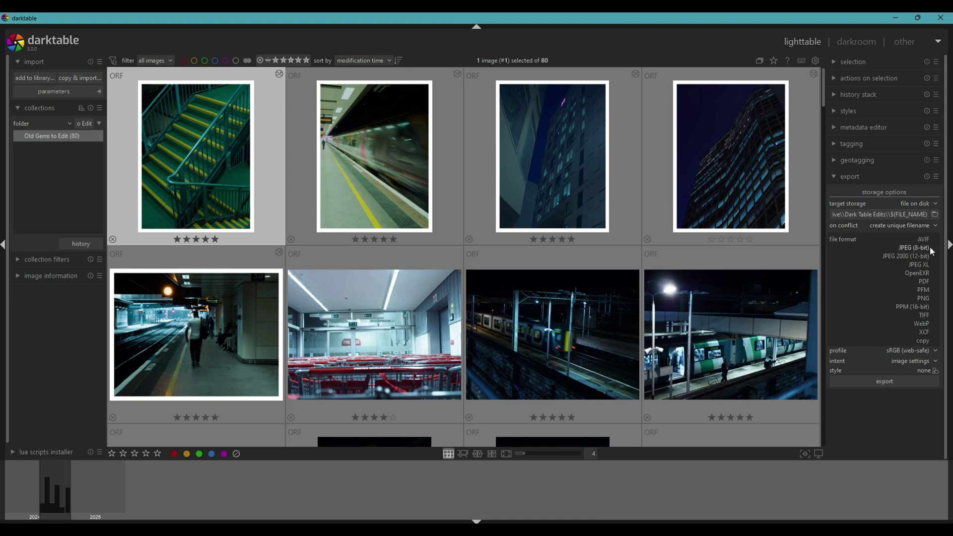
left_click(923, 246)
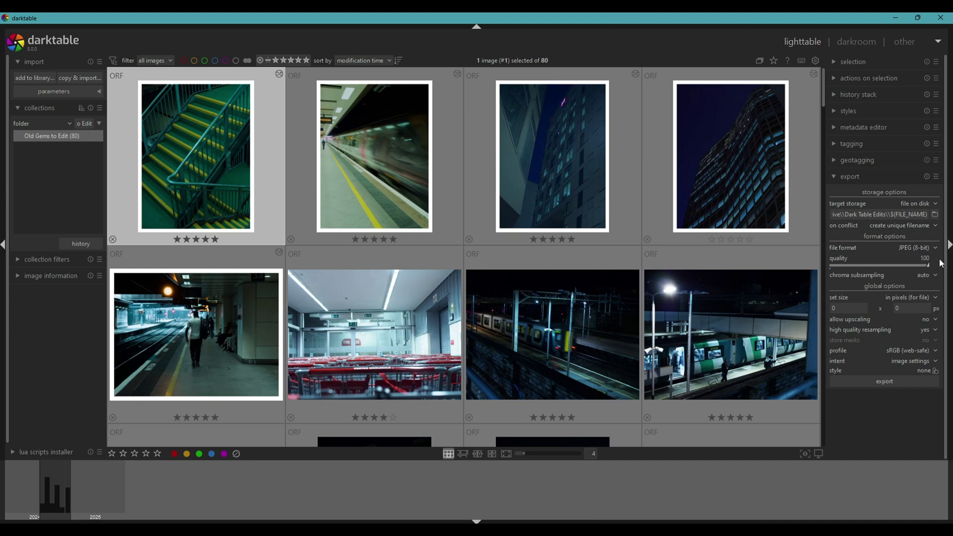
left_click(927, 351)
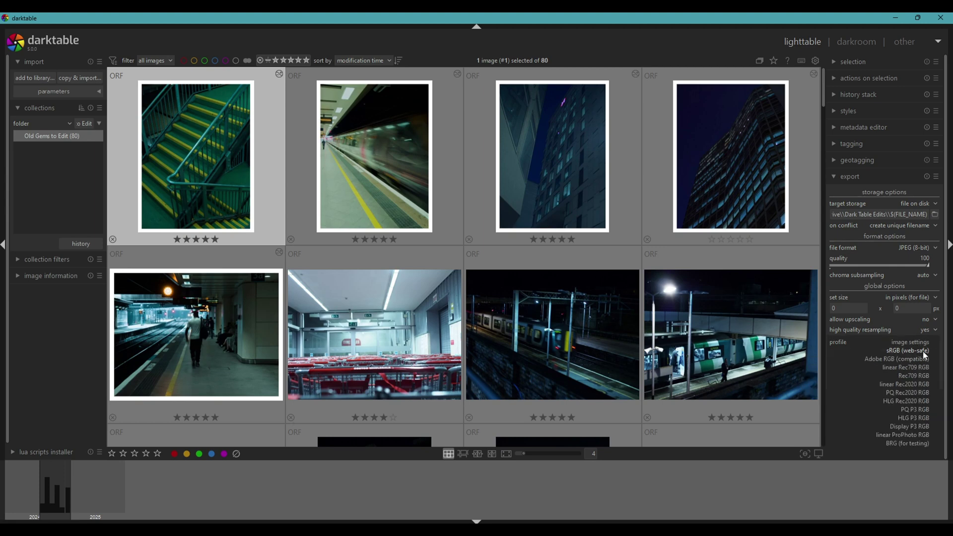
left_click(924, 353)
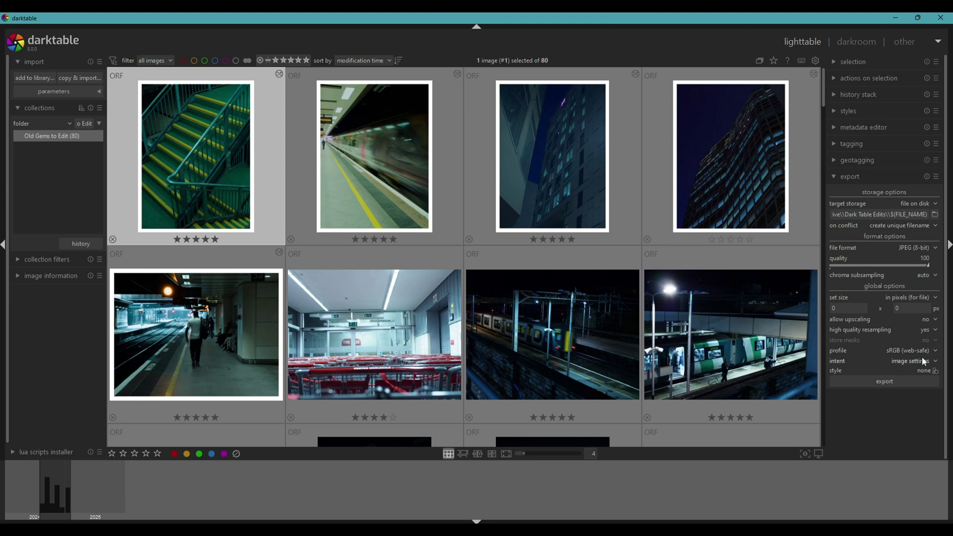
left_click(891, 381)
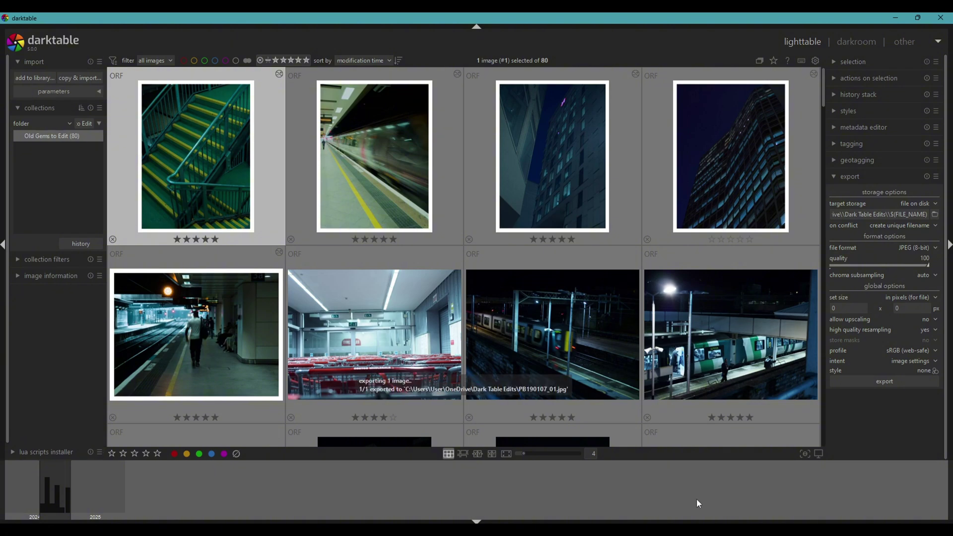
- View the blue-lit station walkway photo in the darkroom, and browse the other photos of the collection in the lighttable
key("d")
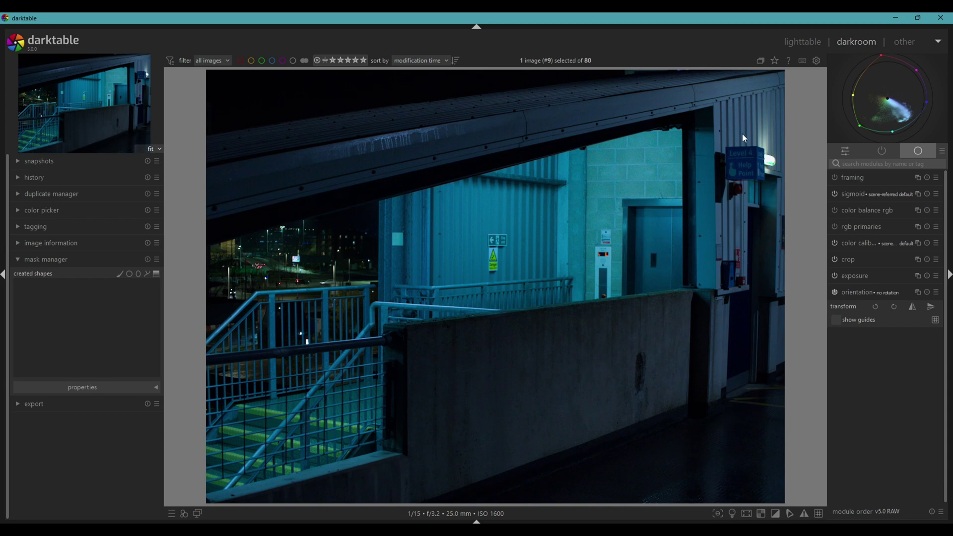
left_click(797, 47)
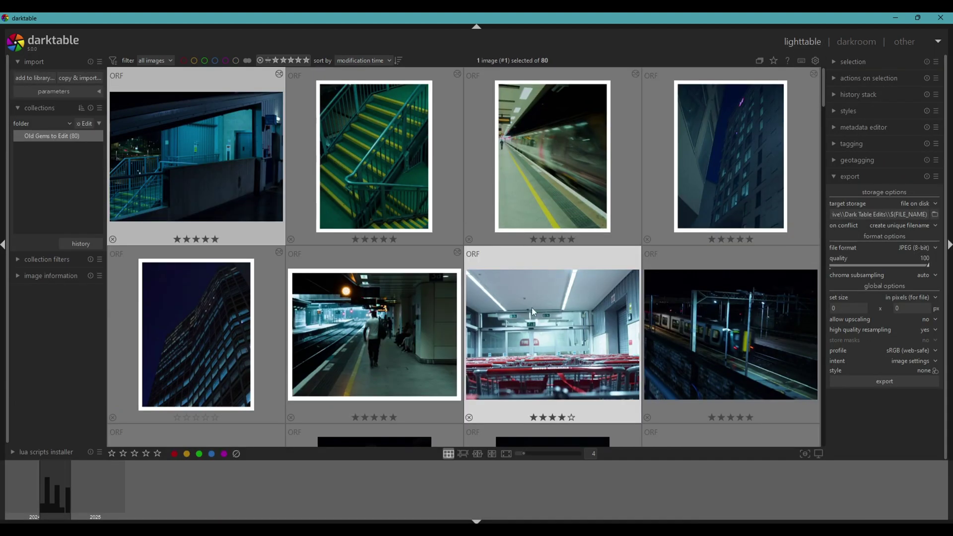
scroll(583, 311, "down", 2)
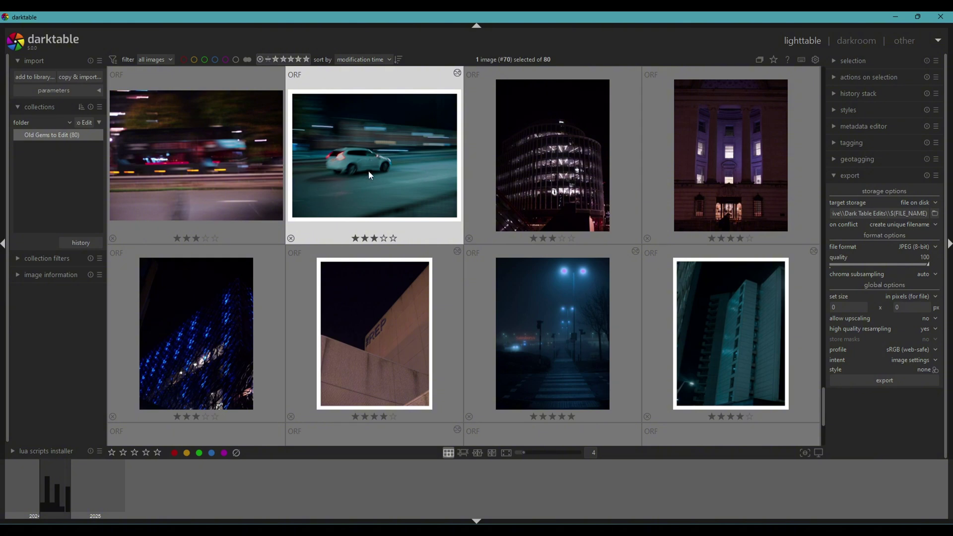
mouse_move(379, 171)
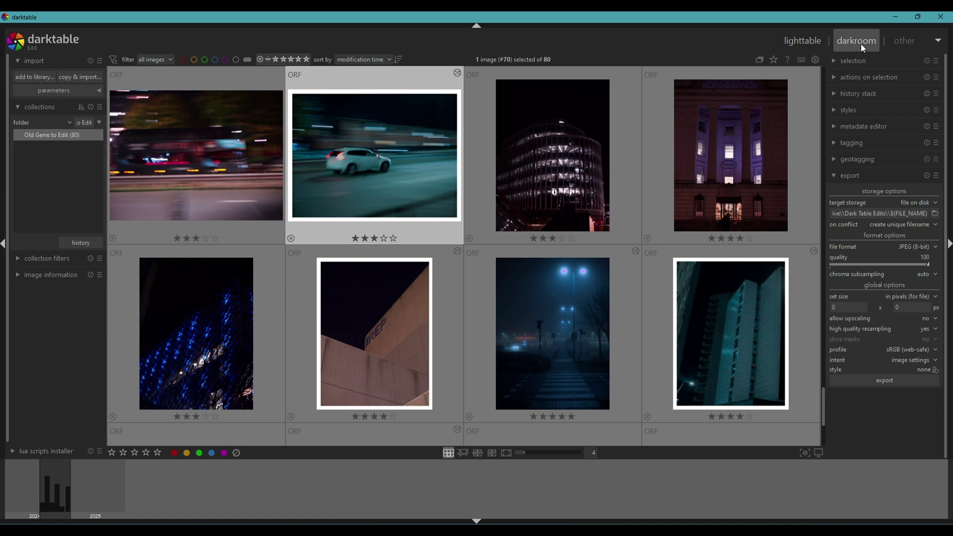
key("Home")
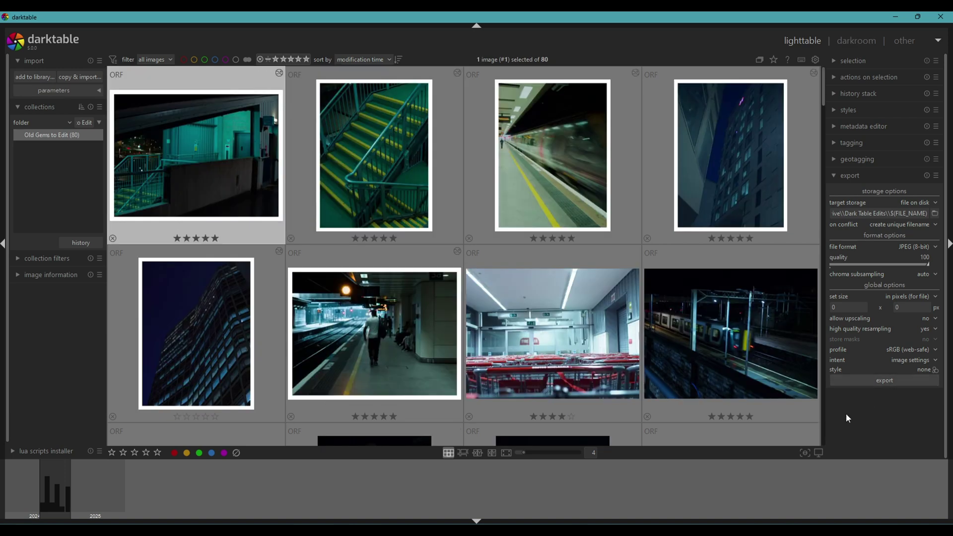